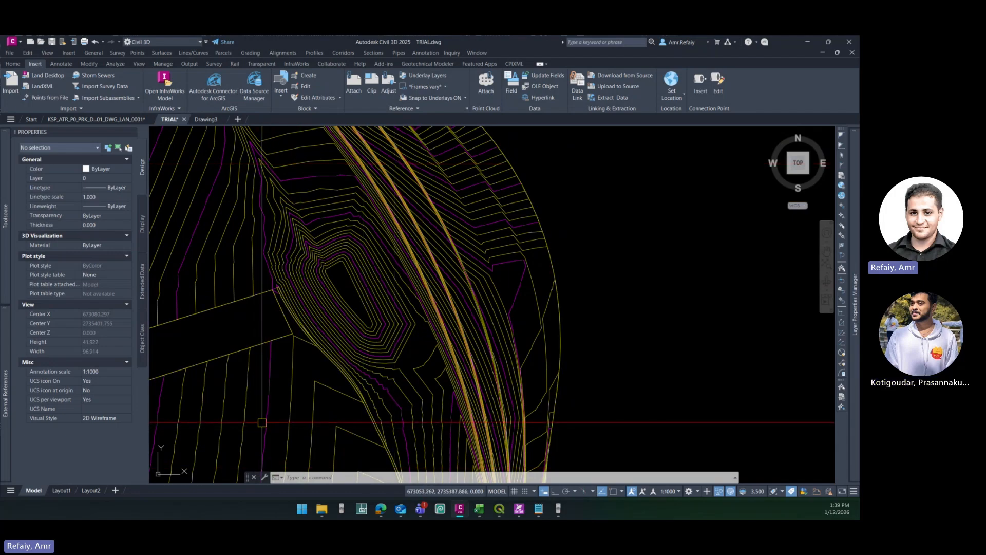
{"action": "scroll", "coordinate": [413, 357], "scroll_direction": "up", "scroll_amount": 2}
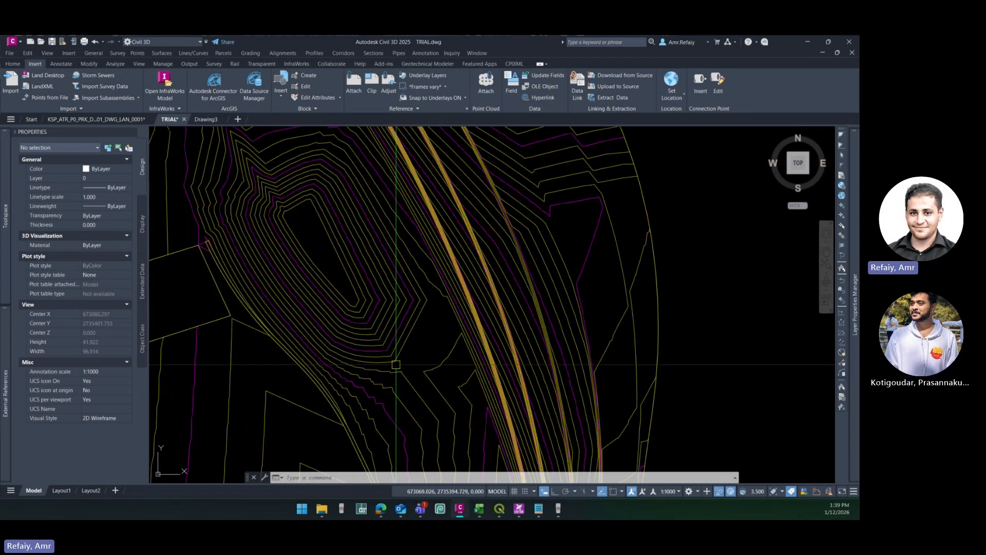
{"action": "left_click", "coordinate": [405, 379]}
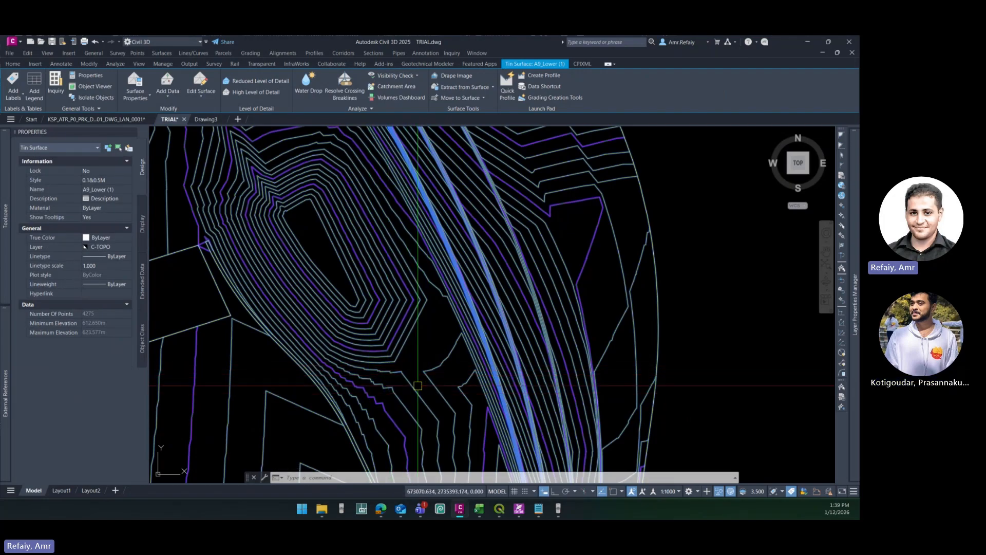
{"action": "key", "text": "Escape"}
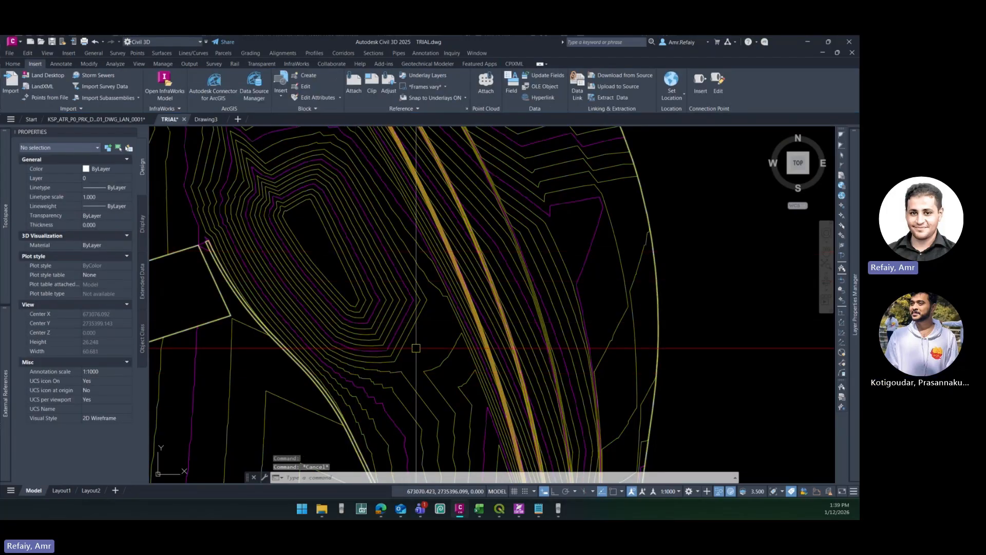
- Start extracting objects from surface A9_Lower (1), excluding the border and setting the major contour to Select from Drawing
{"action": "left_click", "coordinate": [431, 216]}
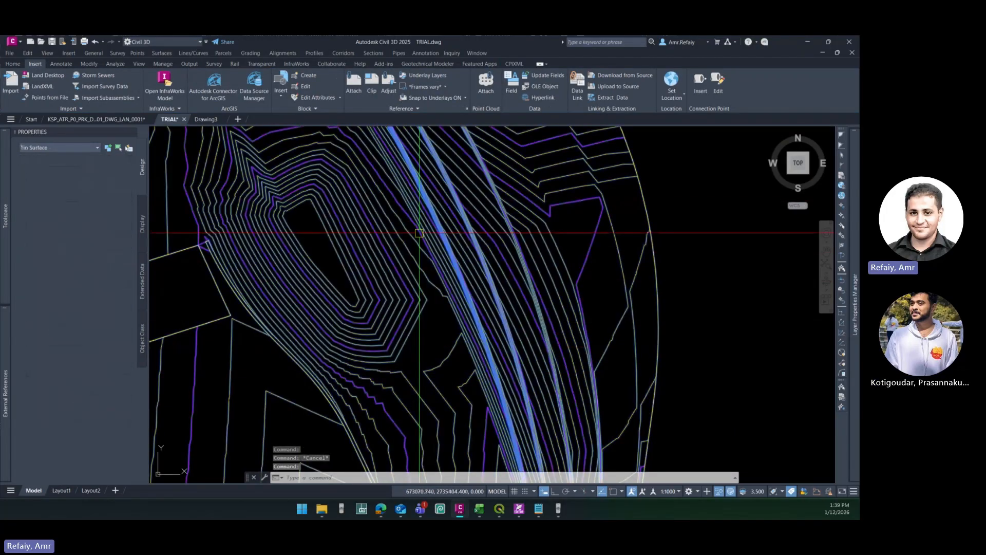
{"action": "left_click", "coordinate": [473, 88]}
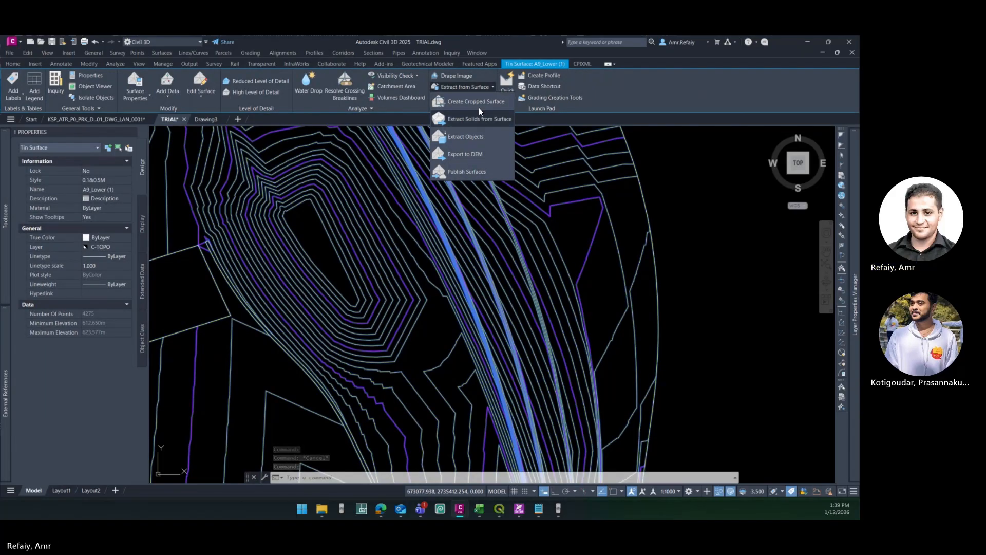
{"action": "left_click", "coordinate": [471, 135]}
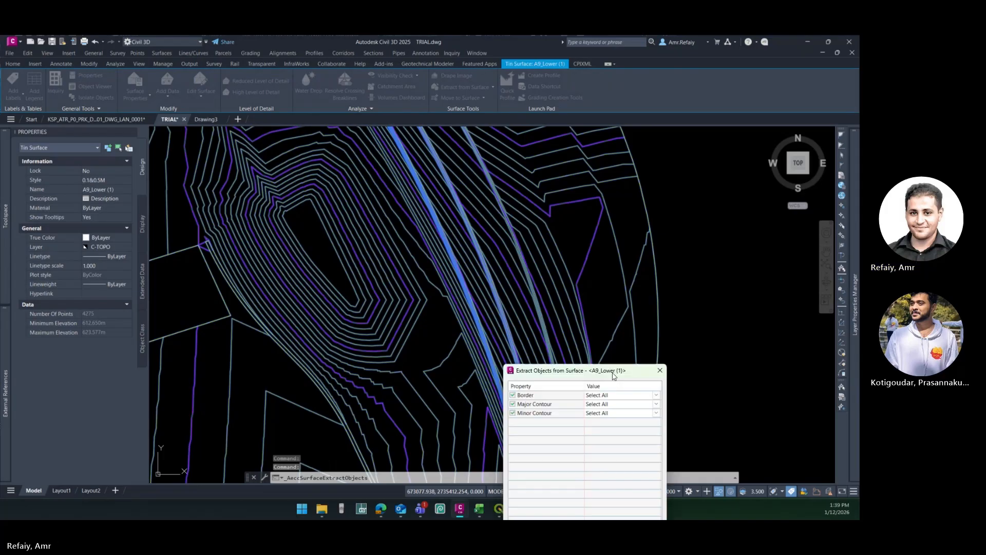
{"action": "left_click", "coordinate": [516, 152]}
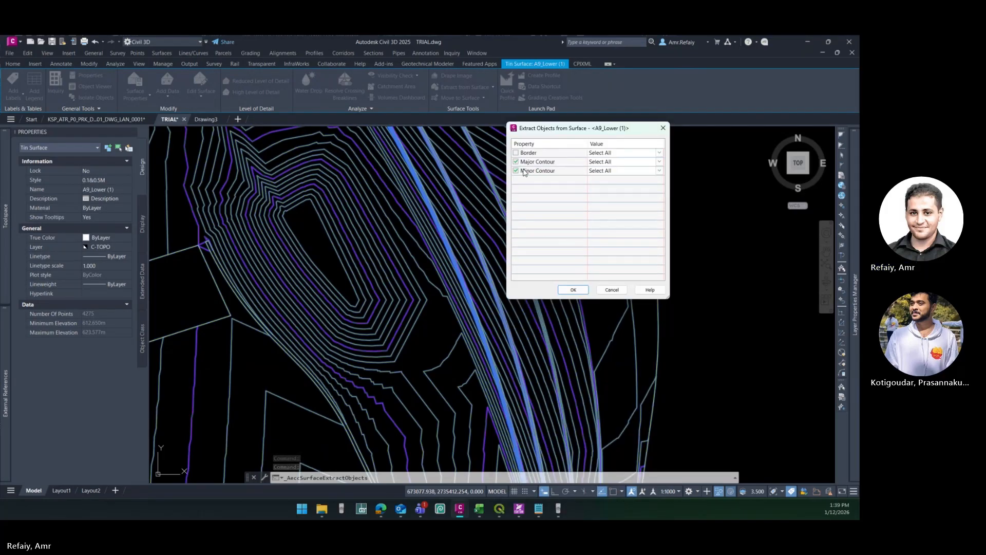
{"action": "left_click", "coordinate": [605, 162]}
{"action": "left_click", "coordinate": [618, 181]}
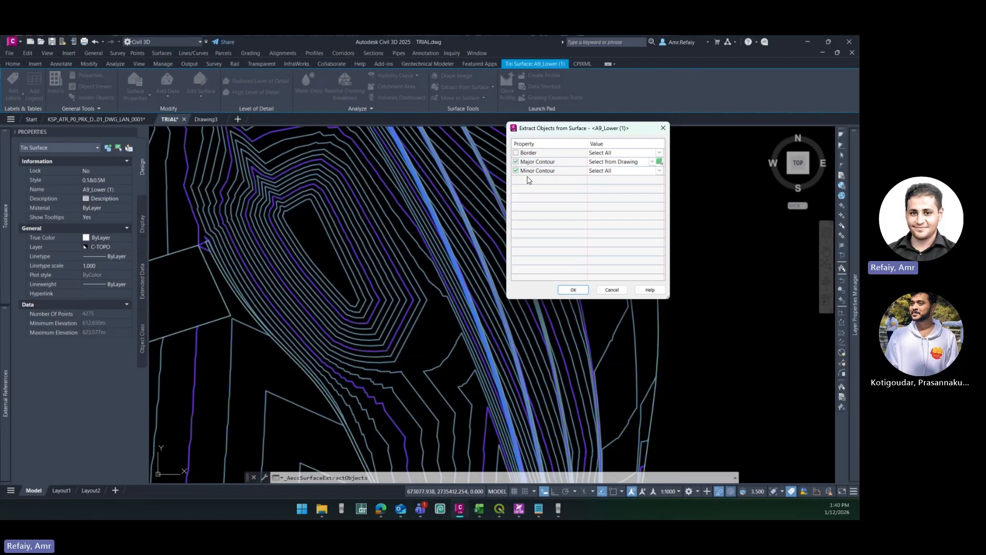
- Set the minor contour to Select from Drawing and extract the outer minor contour enclosing the basin
{"action": "left_click", "coordinate": [595, 172]}
{"action": "left_click", "coordinate": [620, 188]}
{"action": "left_click", "coordinate": [662, 175]}
{"action": "left_click", "coordinate": [398, 360]}
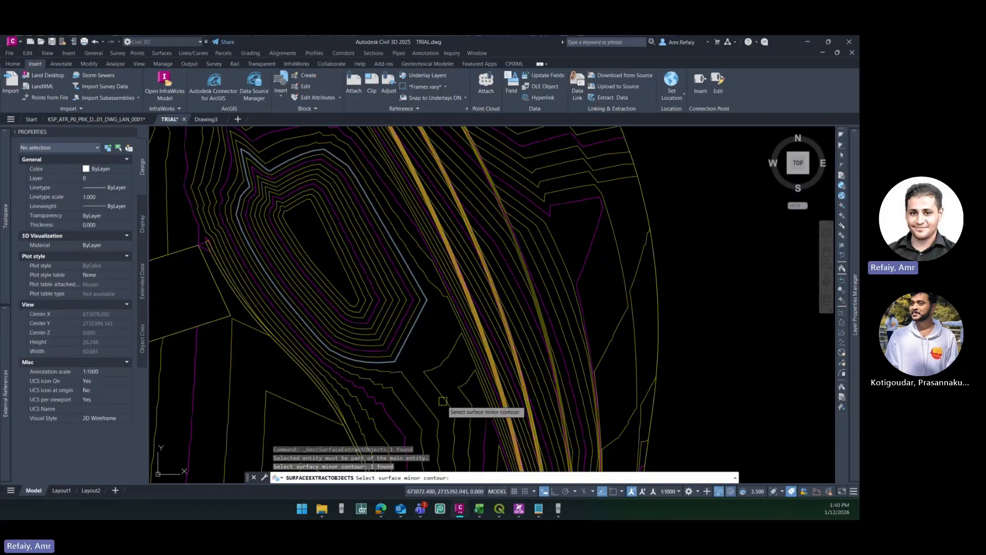
{"action": "key", "text": "Return"}
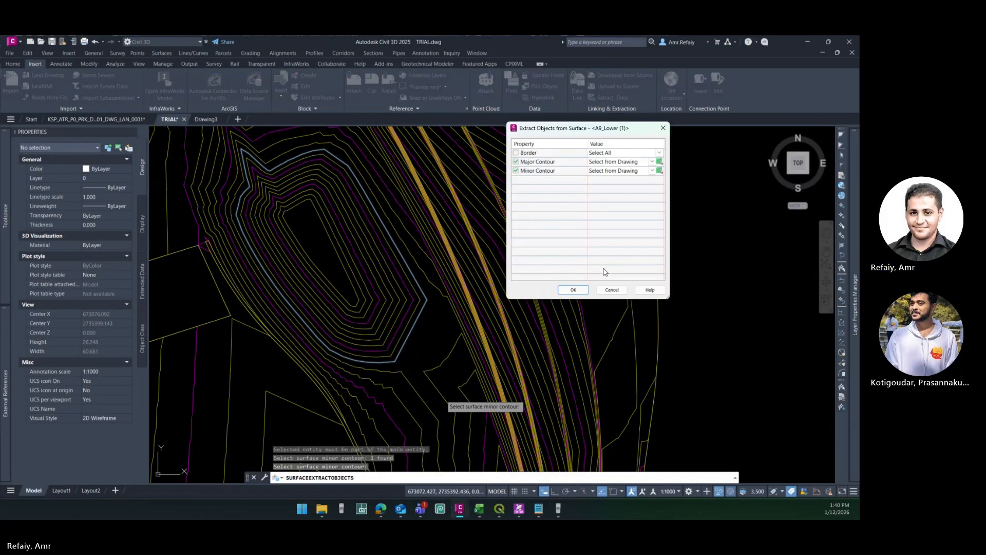
{"action": "left_click", "coordinate": [574, 289]}
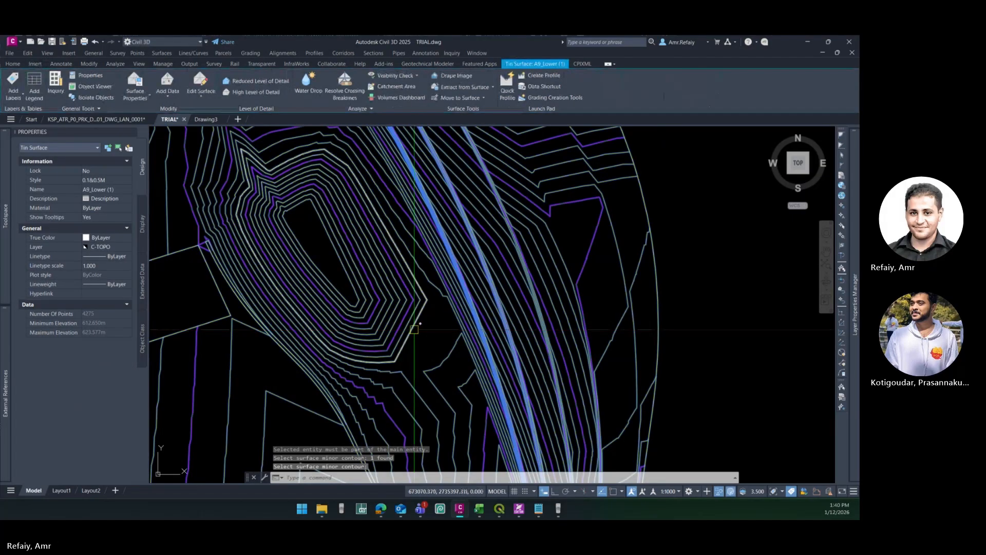
- Colour the extracted contour polyline cyan and set its global width to 0.1
{"action": "left_click", "coordinate": [412, 330]}
{"action": "left_click", "coordinate": [449, 363]}
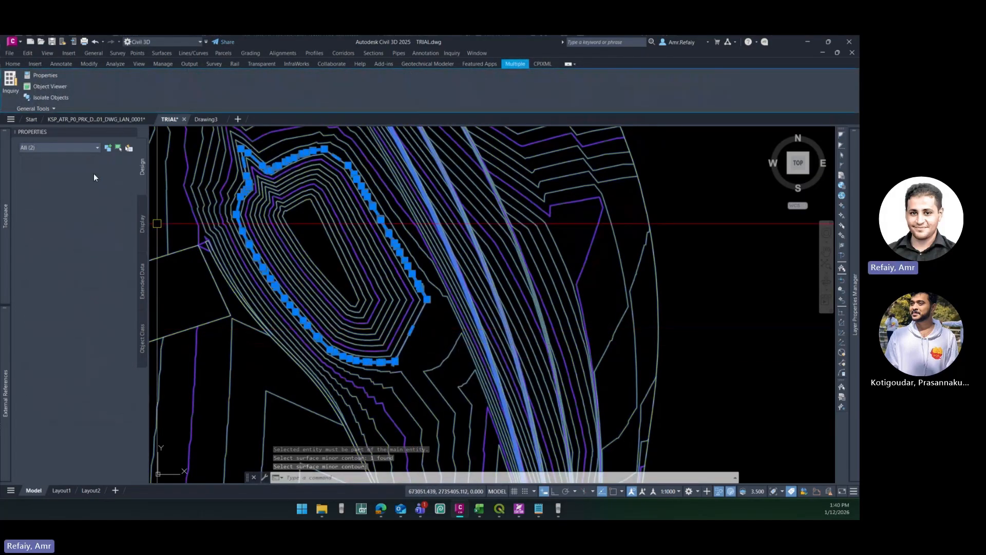
{"action": "key", "text": "Escape"}
{"action": "key", "text": "Escape"}
{"action": "left_click", "coordinate": [417, 329]}
{"action": "left_click", "coordinate": [448, 366]}
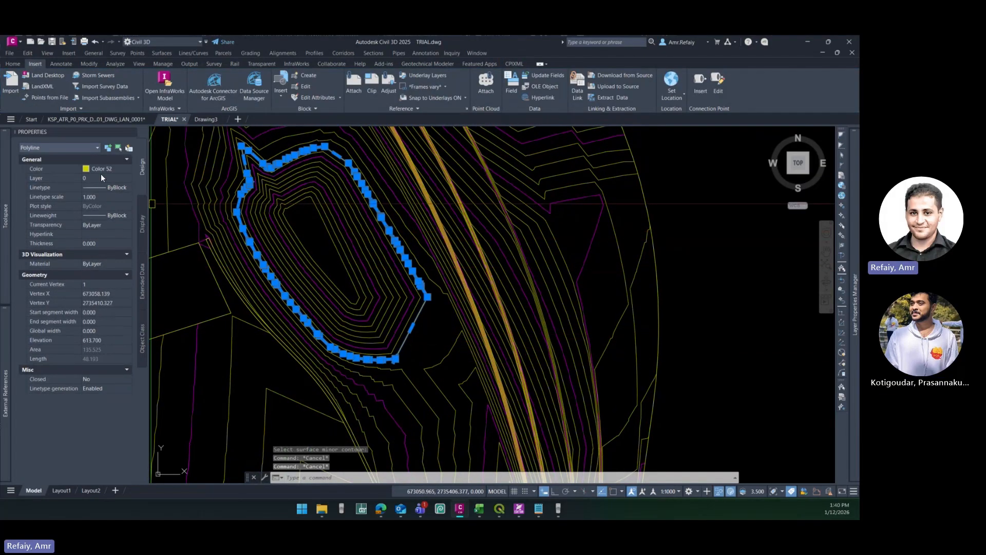
{"action": "left_click", "coordinate": [101, 169]}
{"action": "left_click", "coordinate": [100, 200]}
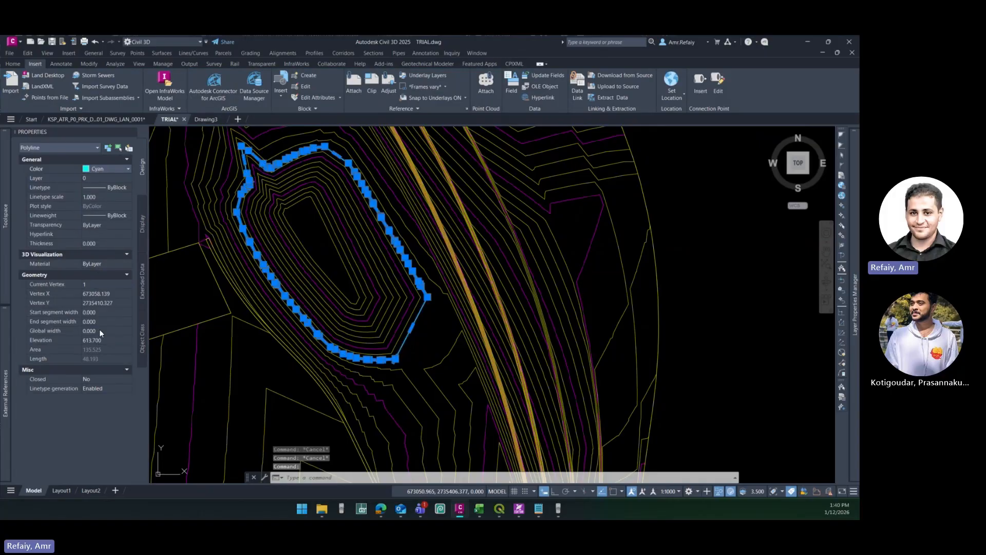
{"action": "key", "text": "Return"}
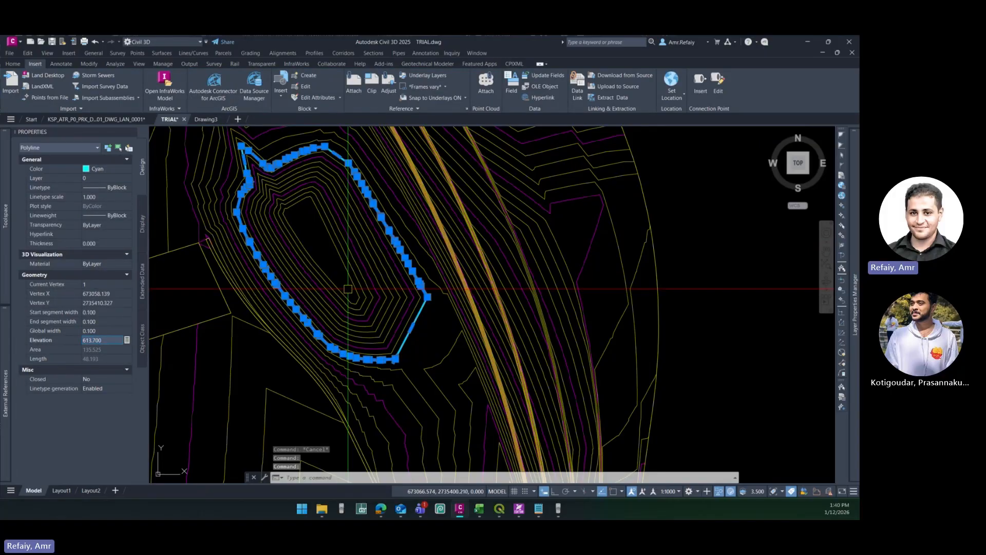
{"action": "key", "text": "Escape"}
{"action": "middle_click_drag", "start_coordinate": [474, 319], "coordinate": [470, 340]}
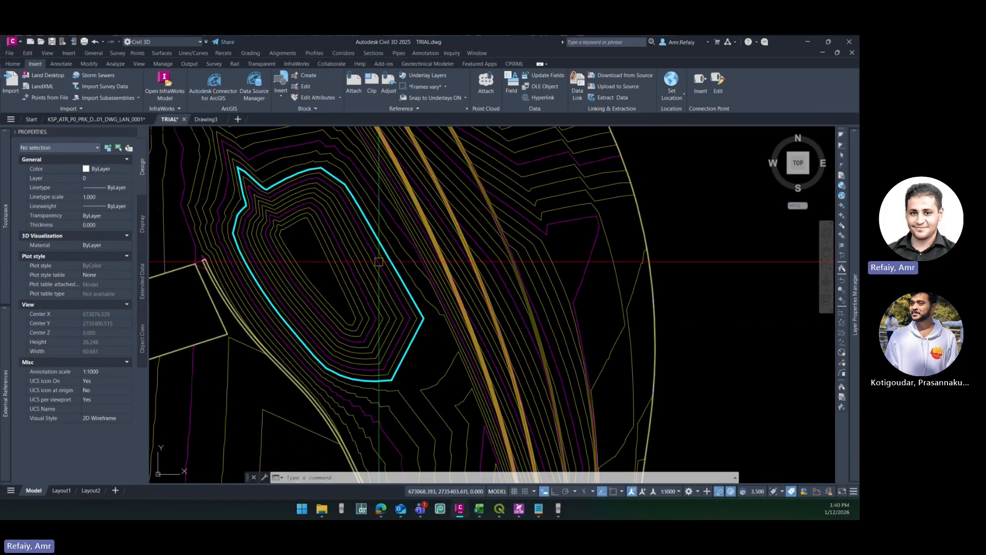
- Add elevation labels to the surface contours along a line crossing the basin from its southeast side to its northwest side
{"action": "left_click", "coordinate": [424, 319]}
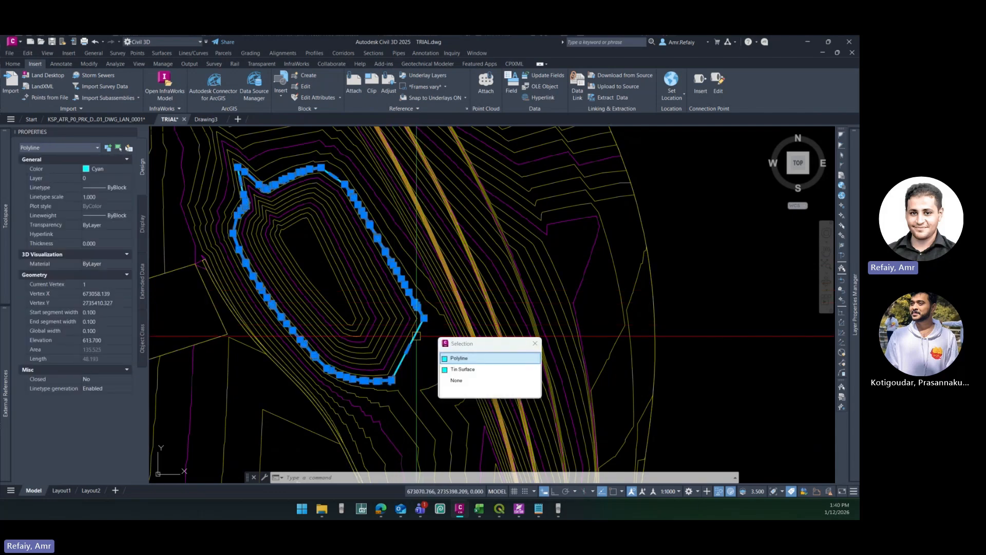
{"action": "left_click", "coordinate": [462, 369]}
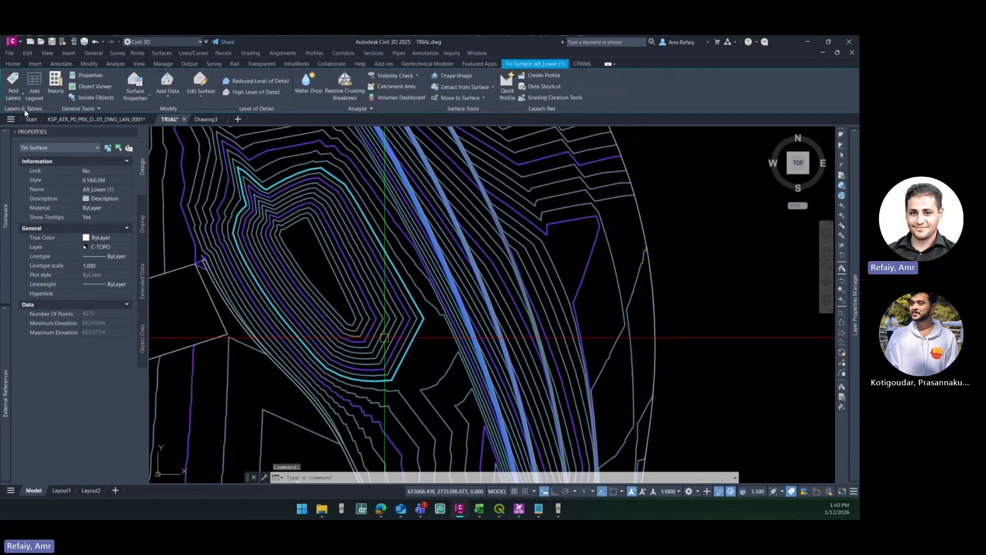
{"action": "left_click", "coordinate": [14, 93]}
{"action": "left_click", "coordinate": [37, 198]}
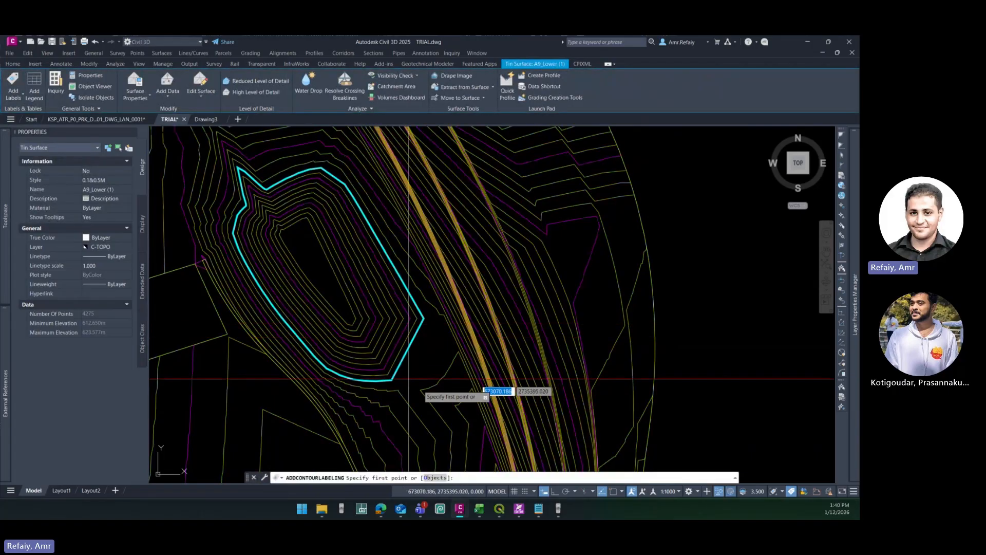
{"action": "left_click", "coordinate": [451, 400]}
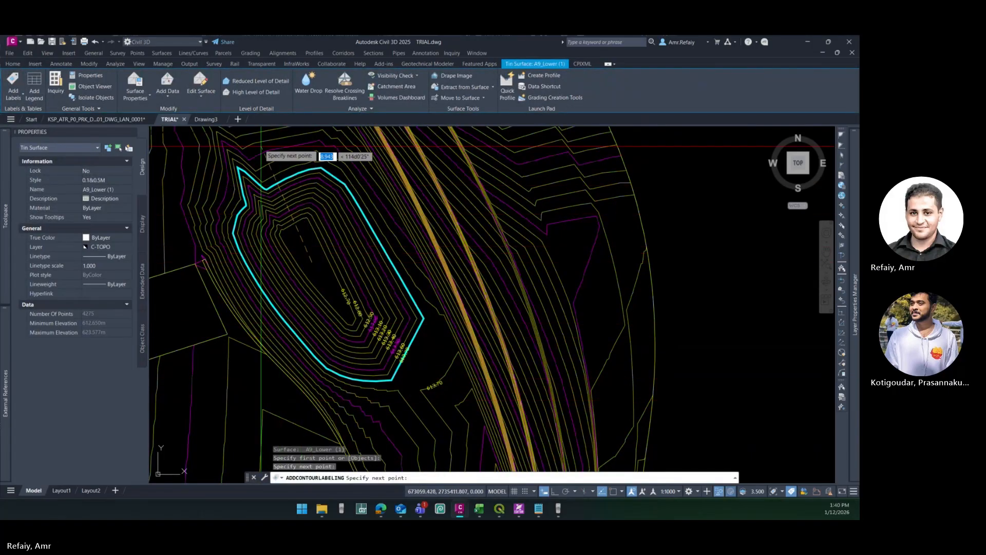
{"action": "left_click", "coordinate": [261, 156]}
{"action": "key", "text": "Escape"}
{"action": "key", "text": "Escape"}
- Examine the elevation labels on the cyan polyline and on the contours inside the basin
{"action": "scroll", "coordinate": [418, 353], "scroll_direction": "up", "scroll_amount": 8}
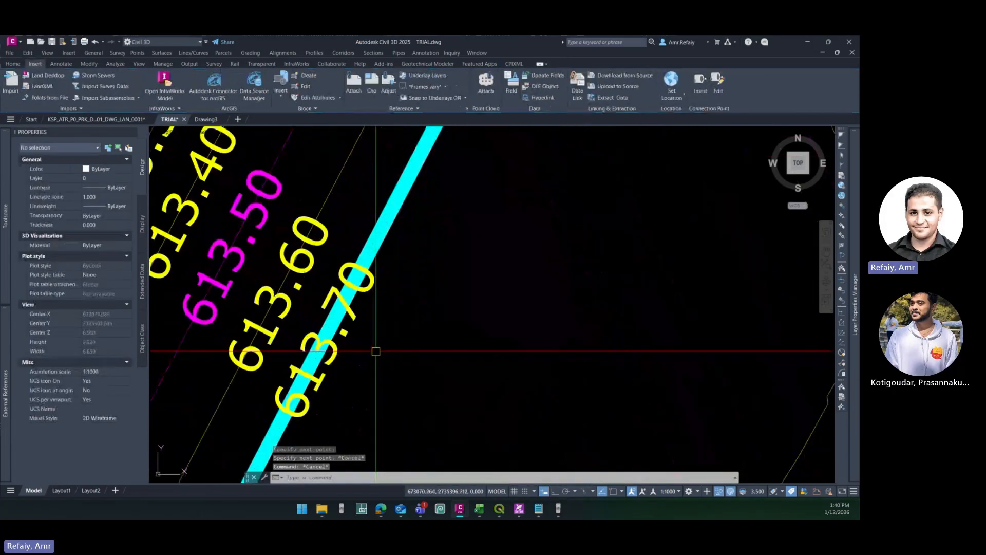
{"action": "scroll", "coordinate": [337, 357], "scroll_direction": "down", "scroll_amount": 6}
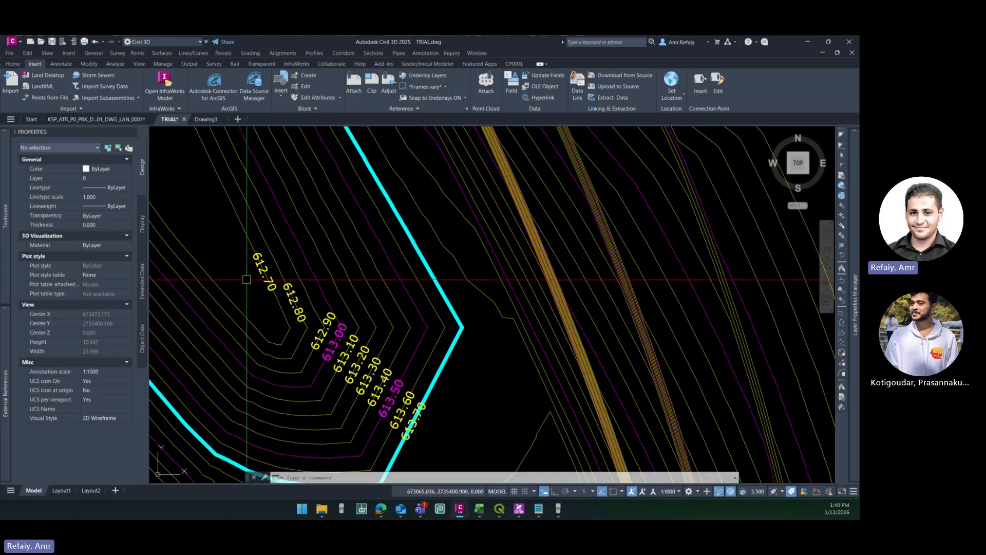
{"action": "scroll", "coordinate": [277, 291], "scroll_direction": "down", "scroll_amount": 4}
{"action": "scroll", "coordinate": [293, 301], "scroll_direction": "up", "scroll_amount": 4}
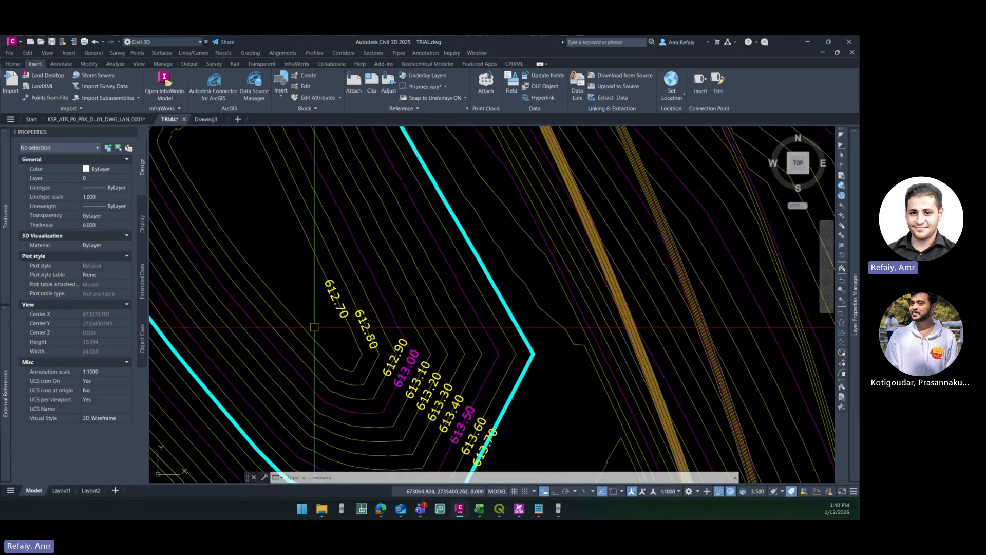
{"action": "scroll", "coordinate": [360, 328], "scroll_direction": "down", "scroll_amount": 4}
{"action": "key", "text": "Escape"}
{"action": "key", "text": "Escape"}
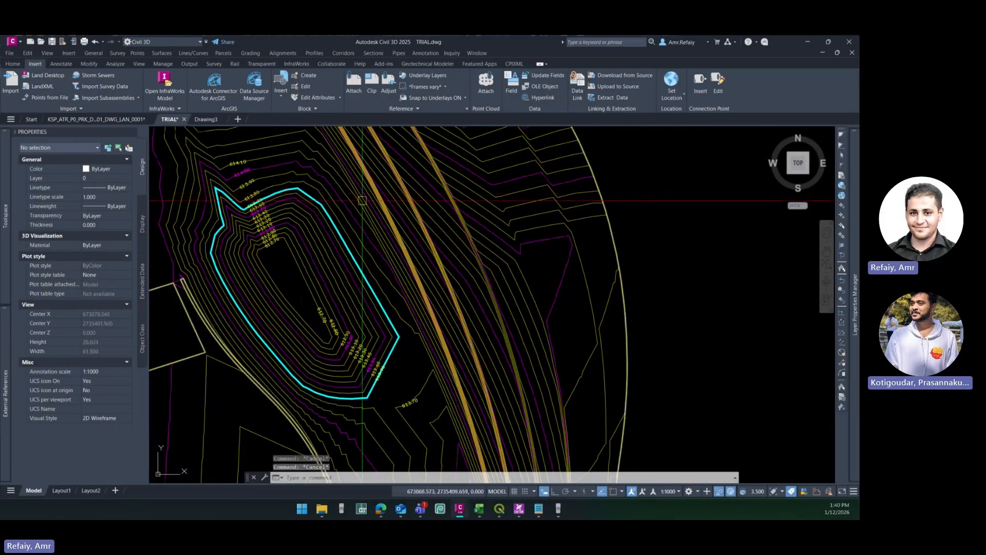
- Try to create a cropped surface from surface A9_Lower (1)
{"action": "left_click", "coordinate": [405, 220]}
{"action": "left_click", "coordinate": [462, 89]}
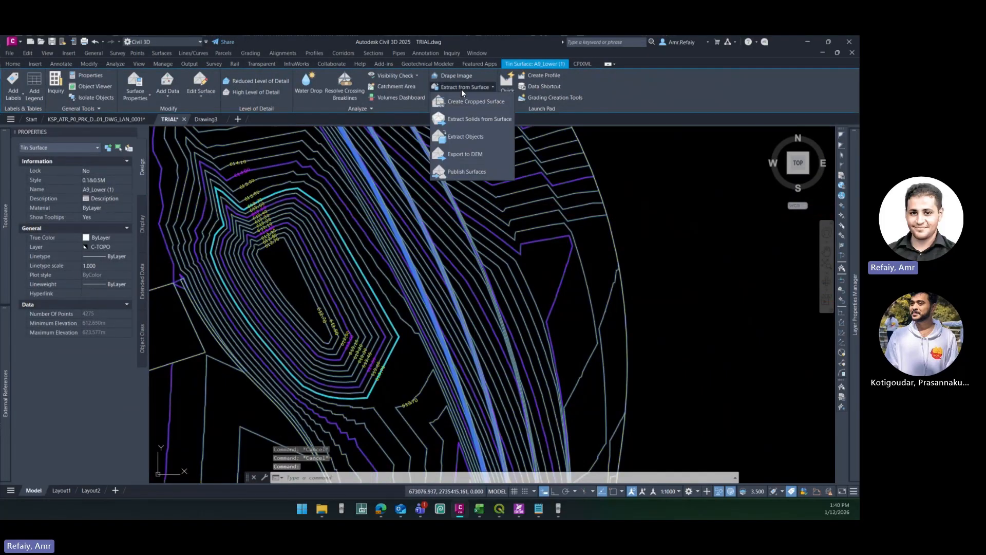
{"action": "left_click", "coordinate": [464, 103]}
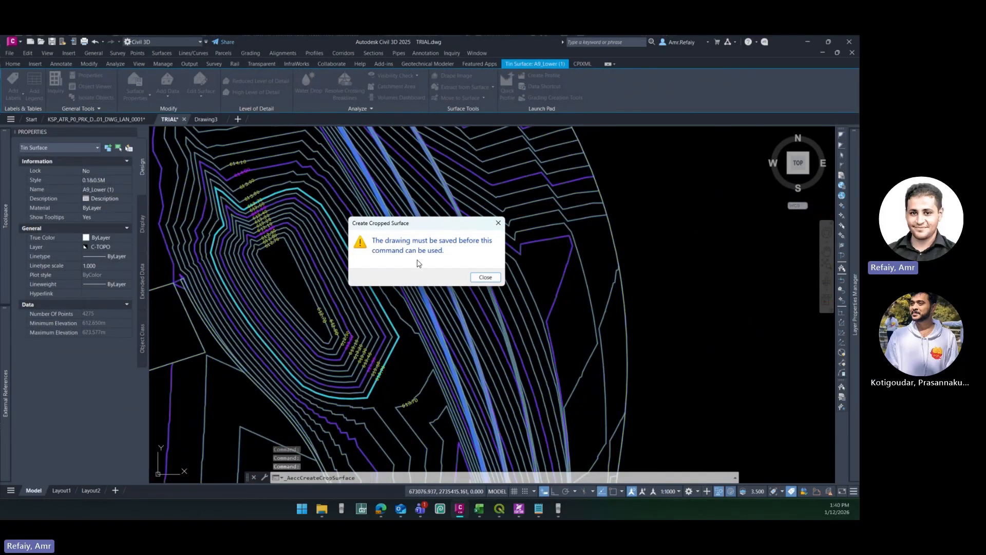
{"action": "left_click", "coordinate": [485, 277]}
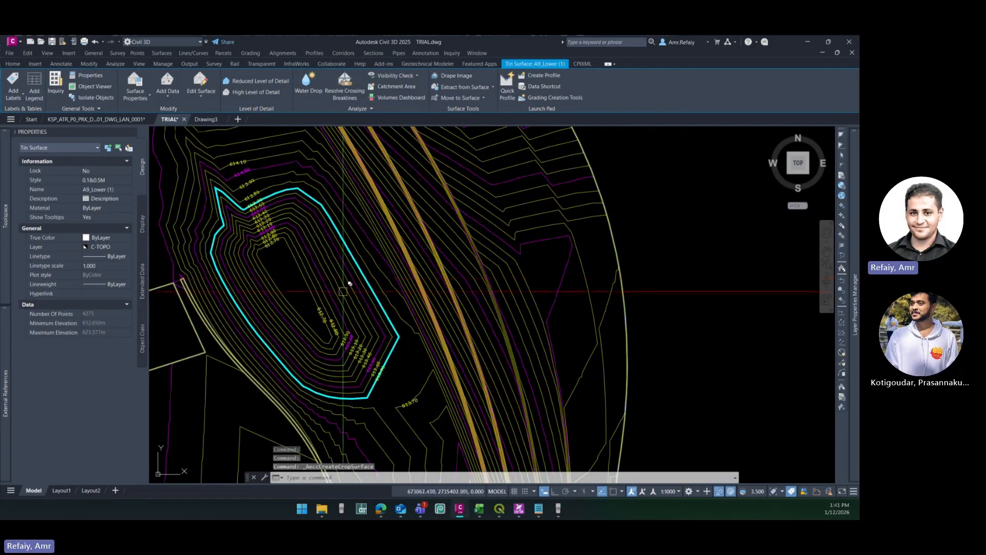
- Save the drawing and start creating a cropped surface from surface A9_Lower (1)
{"action": "key", "text": "ctrl+s"}
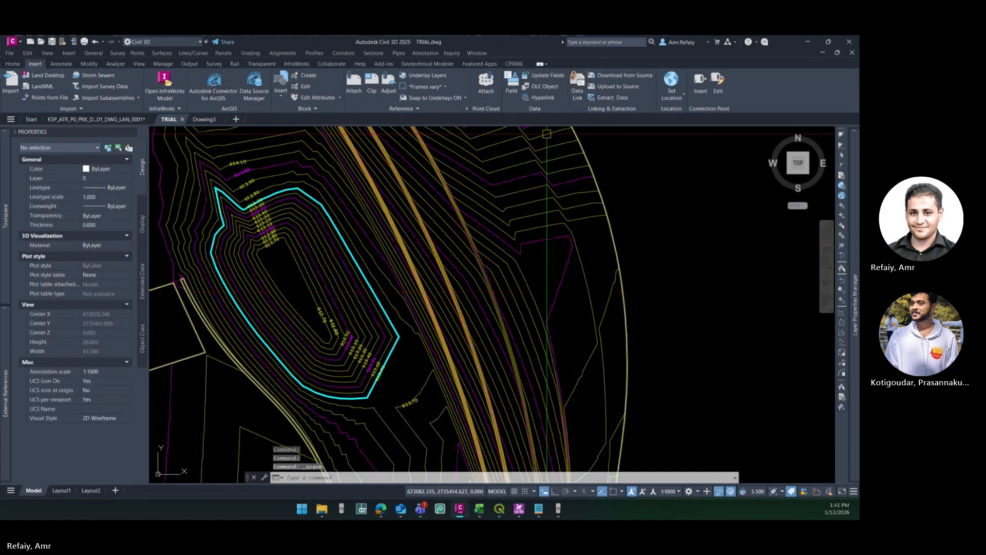
{"action": "left_click", "coordinate": [402, 199]}
{"action": "left_click", "coordinate": [465, 87]}
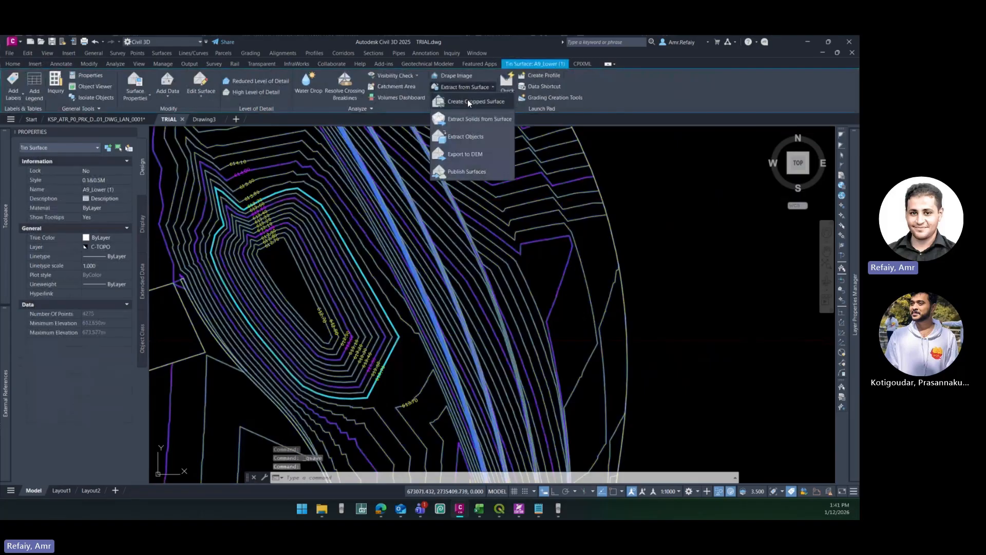
{"action": "left_click", "coordinate": [465, 100]}
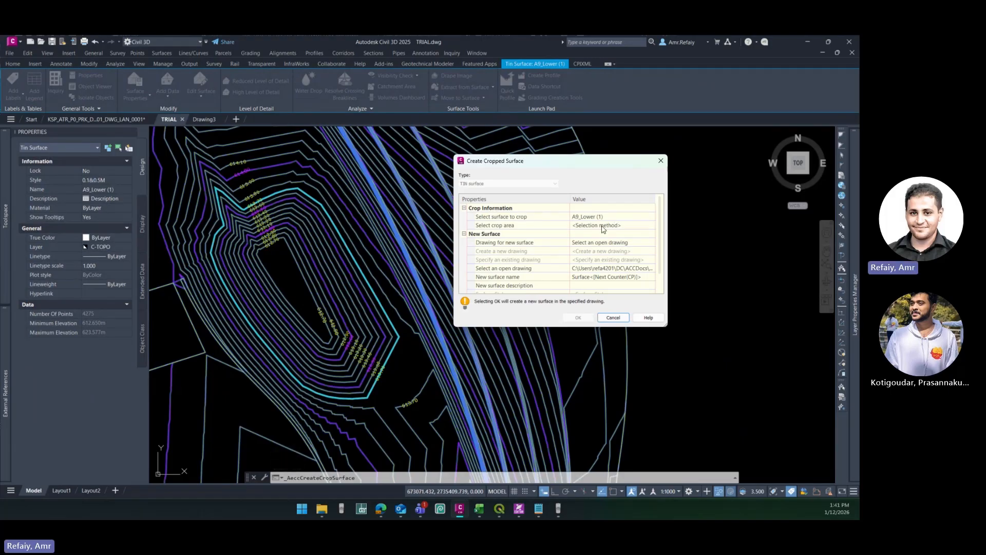
- Define the crop area by object, using the cyan polyline and a point inside the basin
{"action": "left_click", "coordinate": [651, 226]}
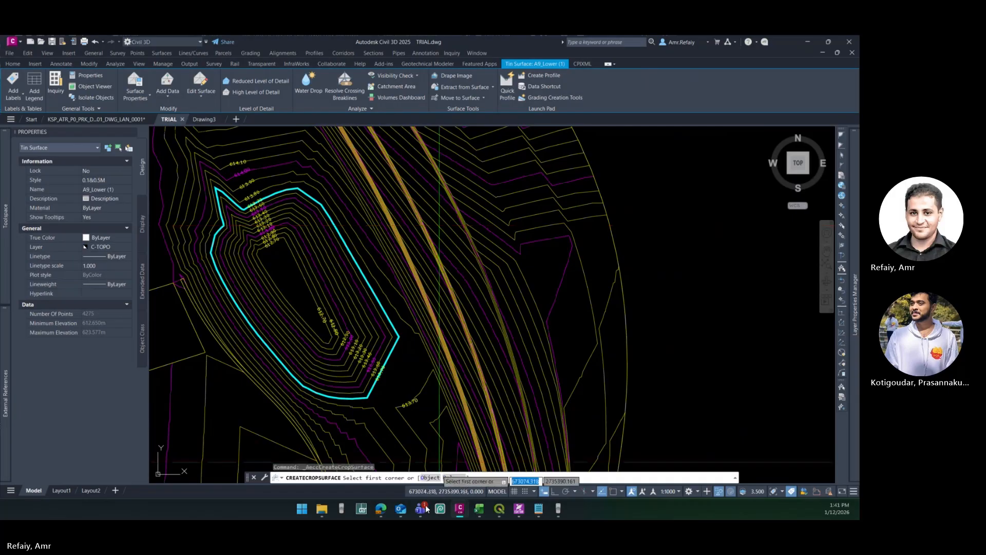
{"action": "left_click", "coordinate": [429, 478]}
{"action": "left_click", "coordinate": [394, 349]}
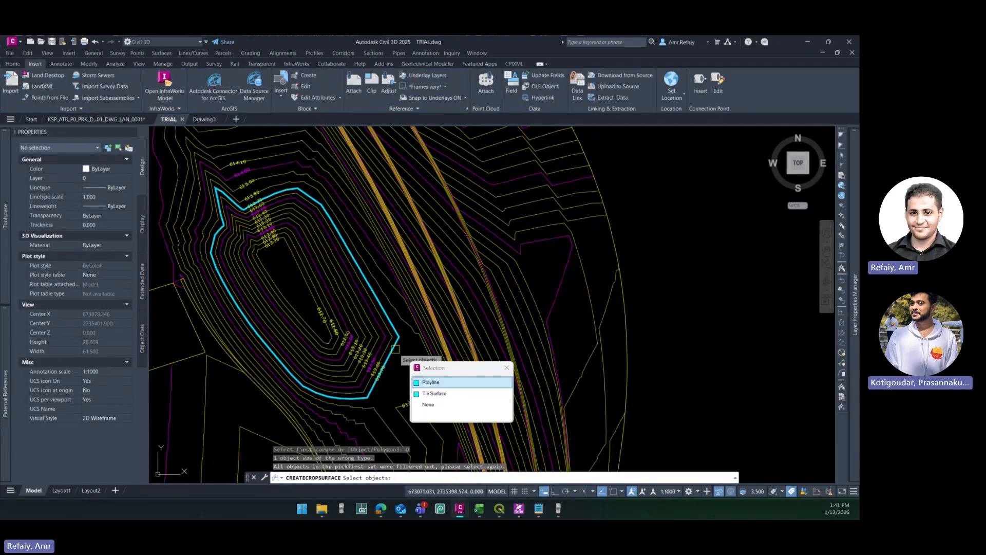
{"action": "left_click", "coordinate": [429, 381]}
{"action": "key", "text": "Return"}
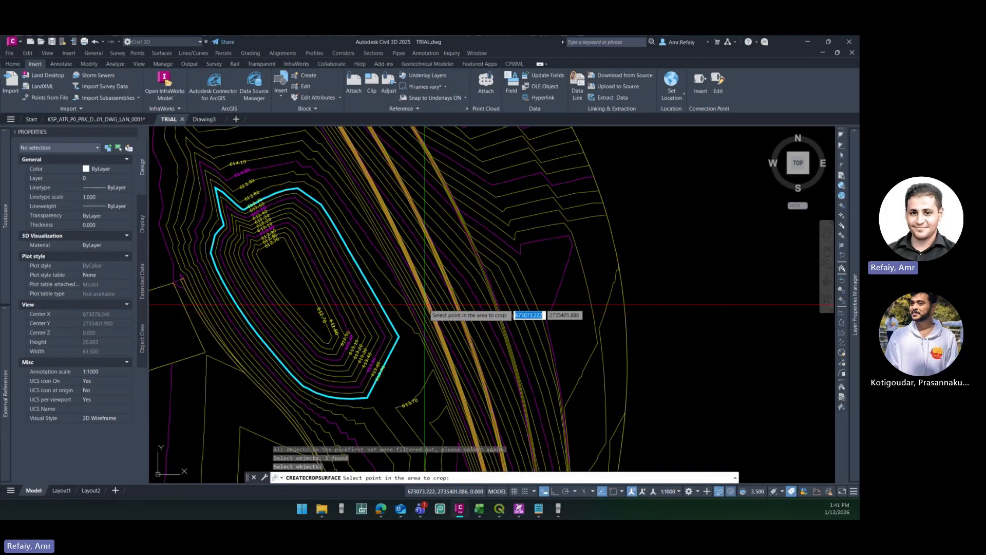
{"action": "left_click", "coordinate": [292, 284]}
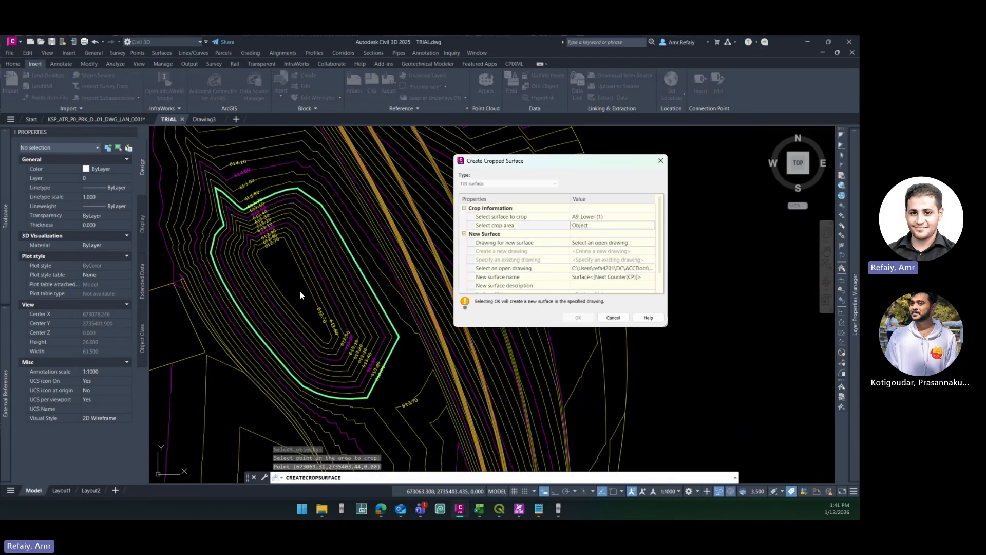
- Set the new cropped surface's destination to an open drawing, choosing Drawing3.dwg
{"action": "left_click", "coordinate": [598, 246]}
{"action": "left_click", "coordinate": [648, 244]}
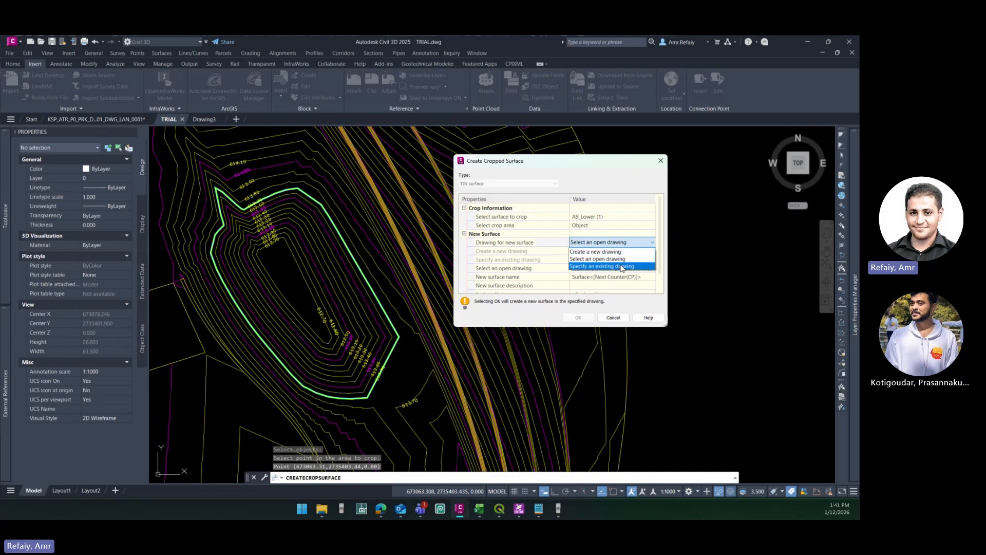
{"action": "left_click", "coordinate": [608, 261]}
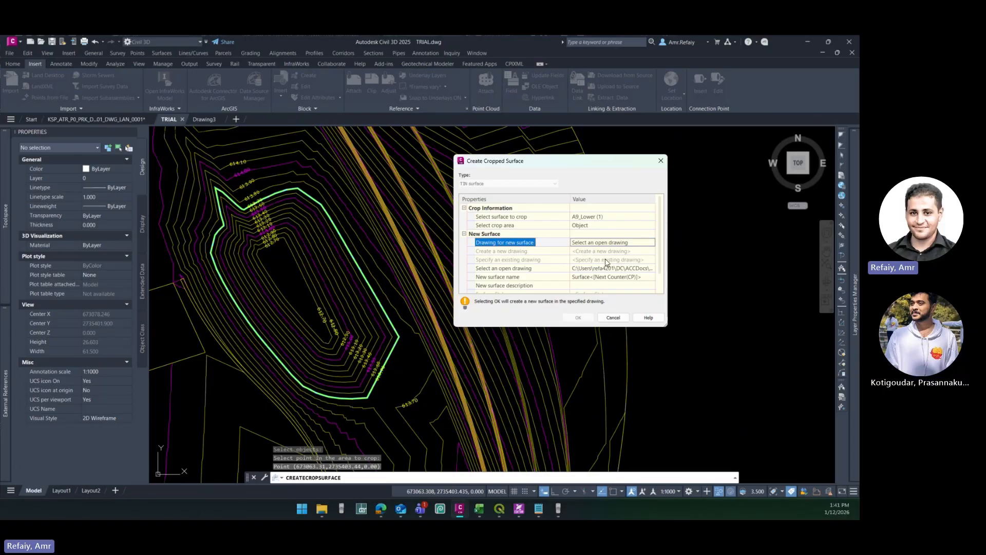
{"action": "left_click", "coordinate": [614, 269]}
{"action": "left_click", "coordinate": [646, 268]}
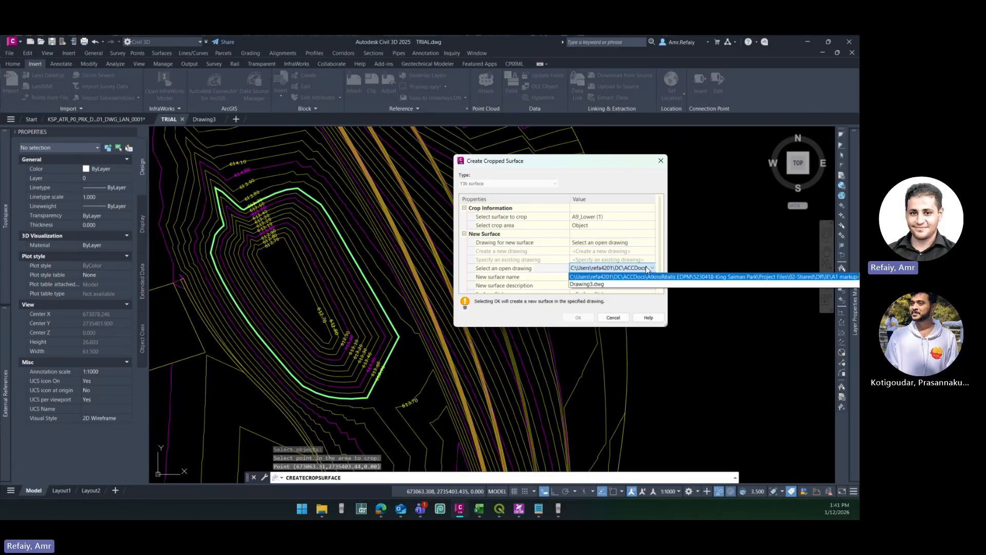
{"action": "left_click", "coordinate": [591, 285]}
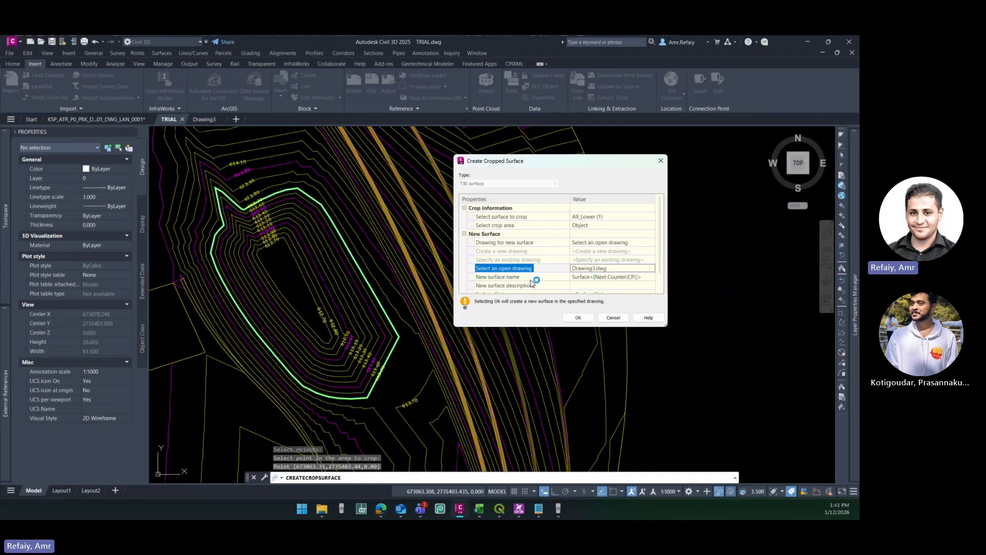
- Name the new cropped surface "bla bla bla"
{"action": "scroll", "coordinate": [532, 284], "scroll_direction": "down", "scroll_amount": 1}
{"action": "left_click", "coordinate": [592, 260]}
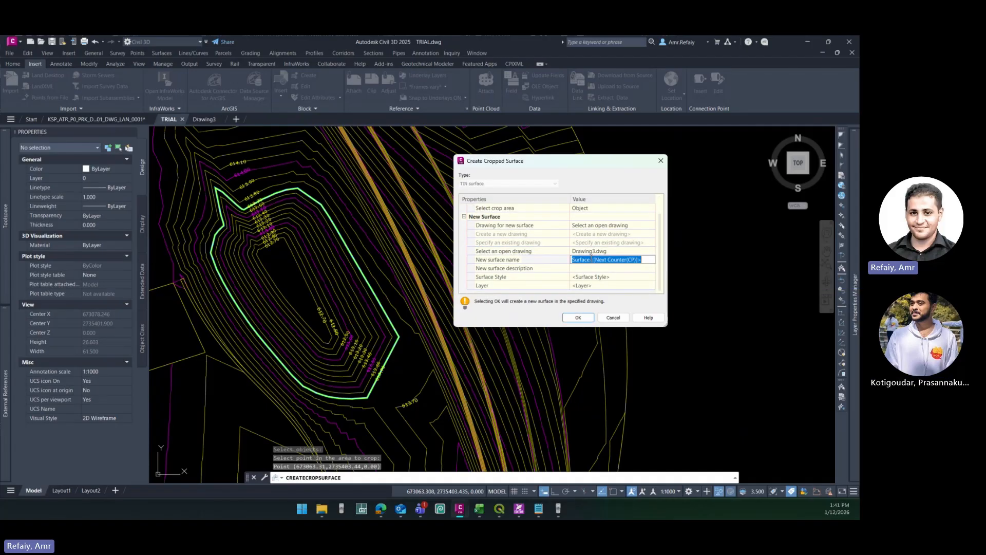
{"action": "type", "text": "bla bla"}
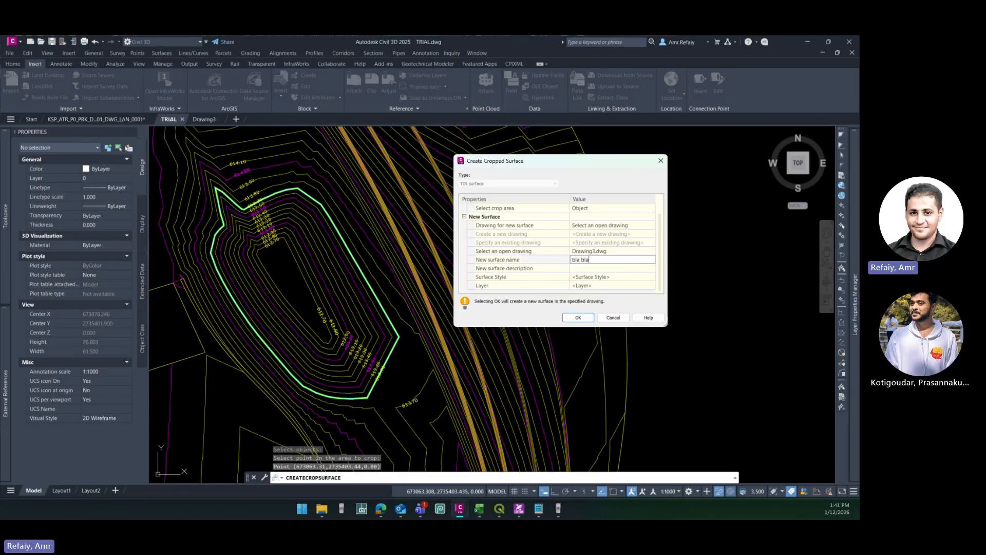
{"action": "type", "text": " bls"}
{"action": "key", "text": "BackSpace"}
{"action": "type", "text": "a"}
- Assign the surface style Contours 5m and 25m (Background), create the cropped surface and display it in Drawing3
{"action": "left_click", "coordinate": [611, 279]}
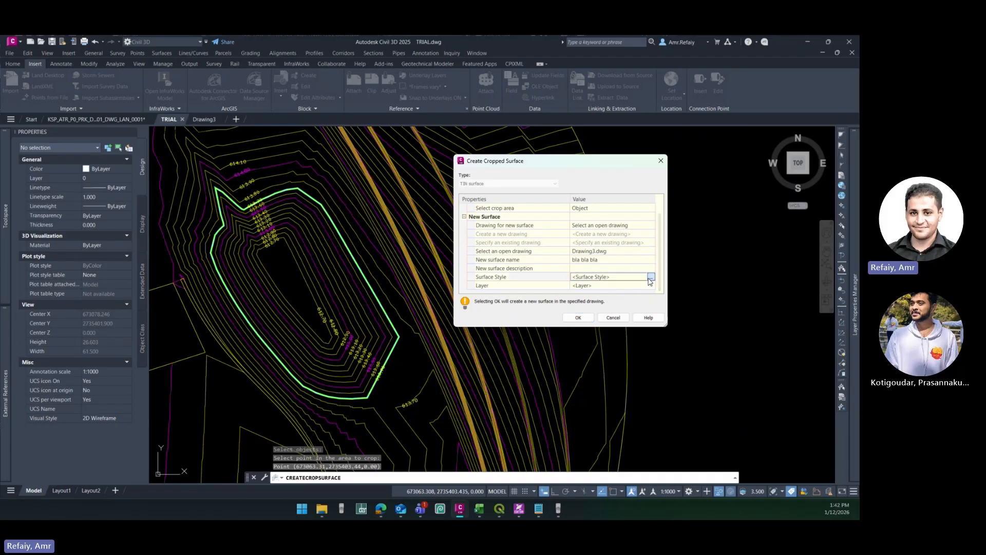
{"action": "left_click", "coordinate": [651, 277]}
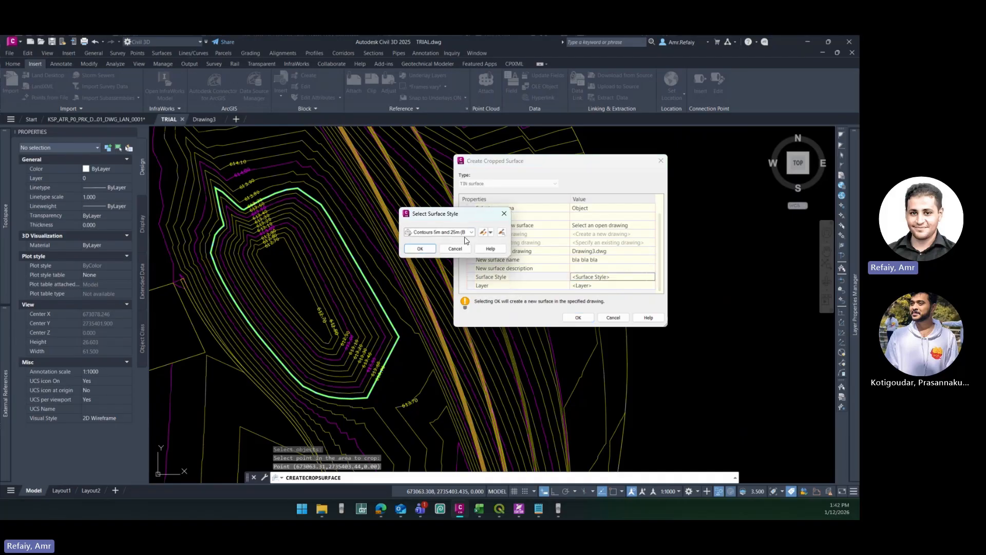
{"action": "left_click", "coordinate": [471, 233]}
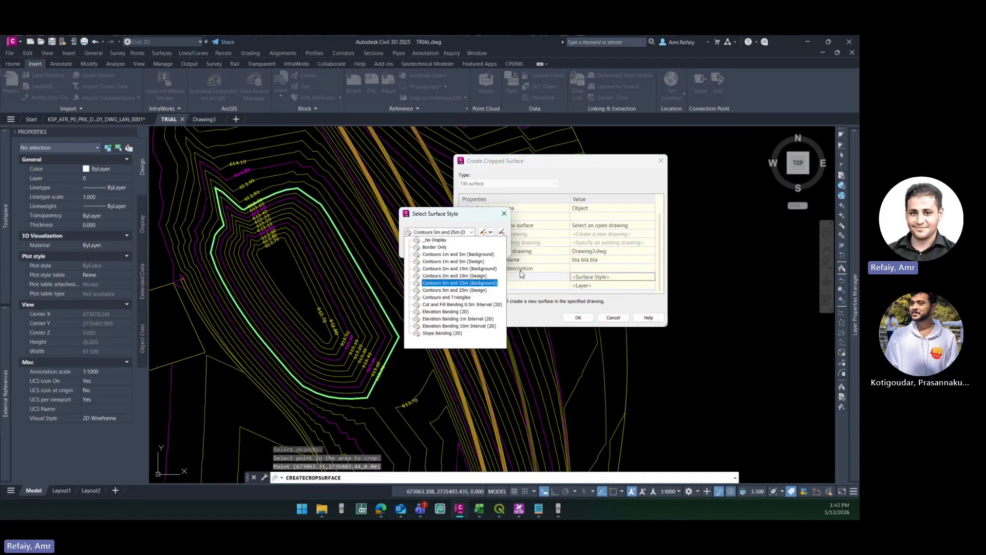
{"action": "left_click", "coordinate": [533, 169]}
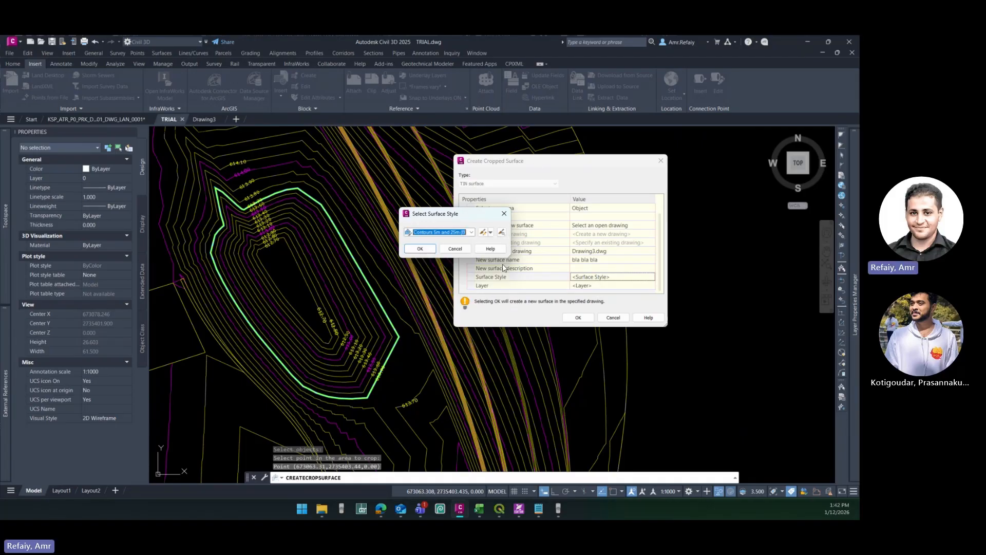
{"action": "left_click", "coordinate": [420, 249]}
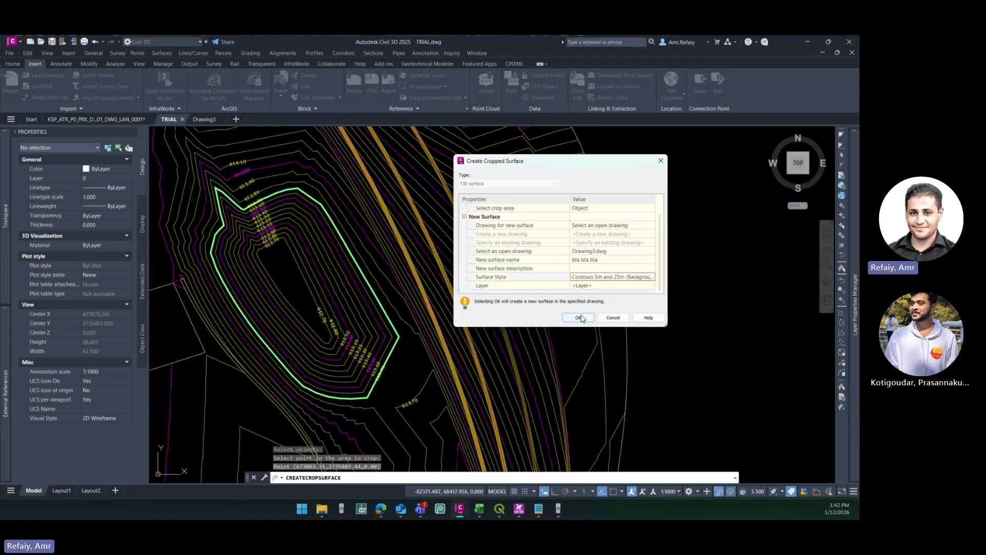
{"action": "left_click", "coordinate": [579, 317]}
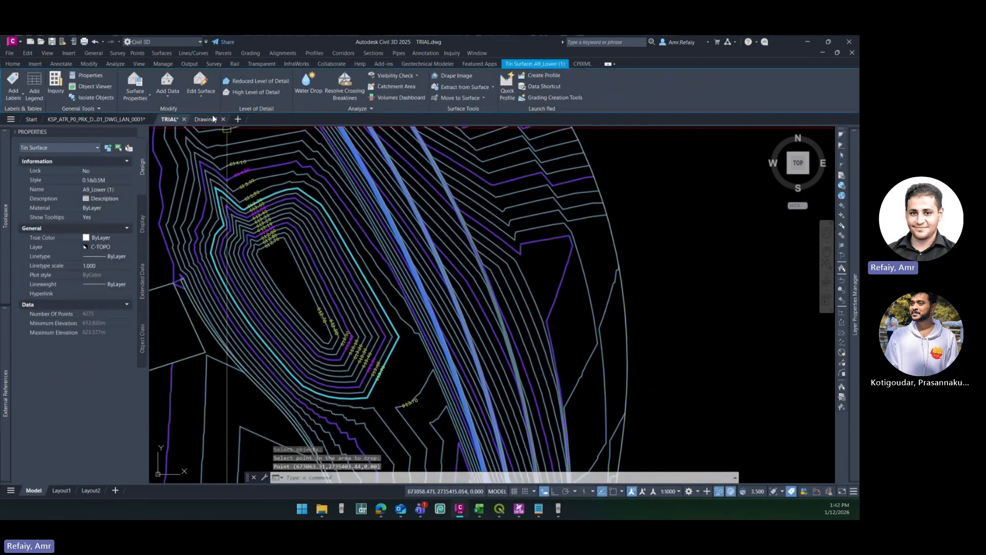
{"action": "left_click", "coordinate": [206, 119]}
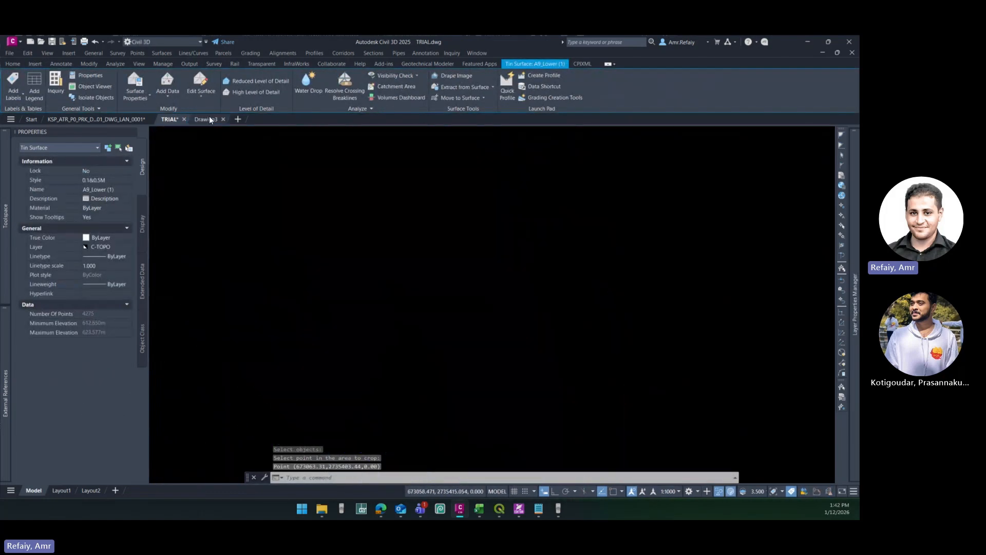
{"action": "middle_click", "coordinate": [358, 216]}
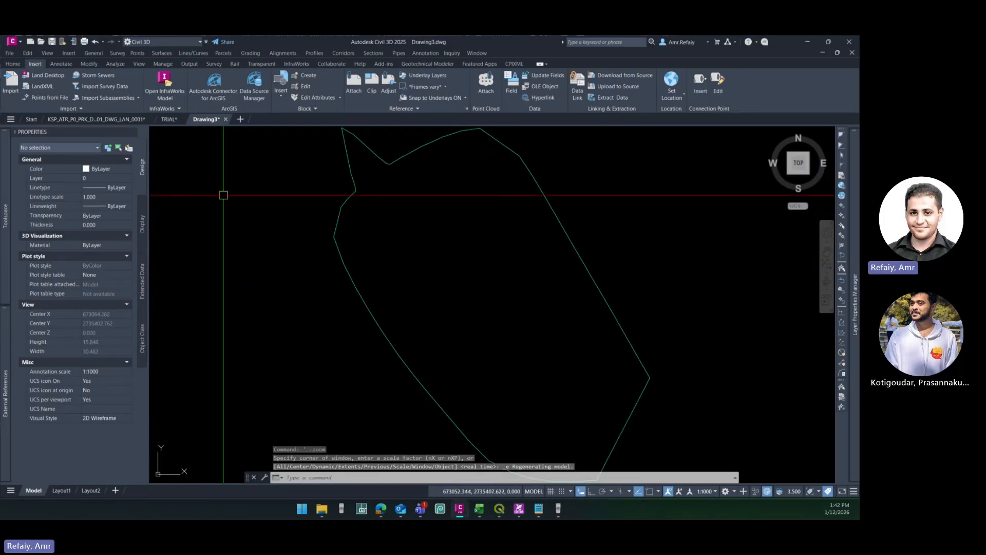
- Copy surface A9_Lower (1) with its contour labels from the TRIAL drawing and paste it into Drawing3
{"action": "left_click", "coordinate": [164, 120]}
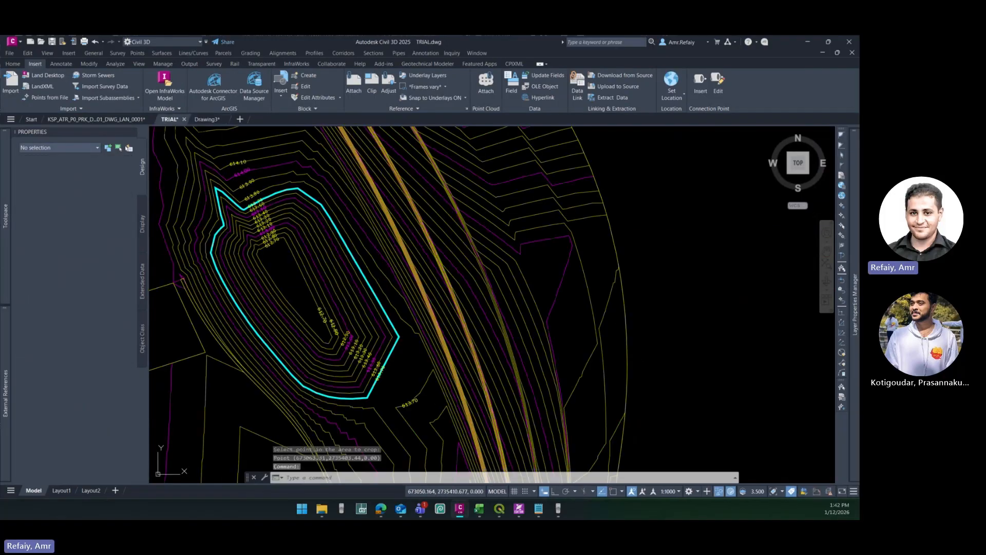
{"action": "key", "text": "Escape"}
{"action": "scroll", "coordinate": [319, 318], "scroll_direction": "up", "scroll_amount": 3}
{"action": "left_click", "coordinate": [308, 297]}
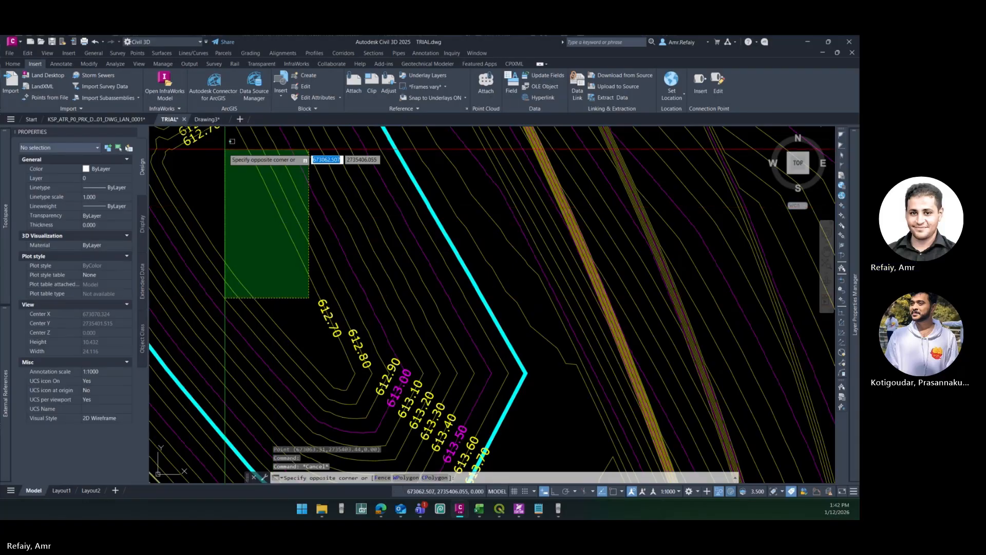
{"action": "middle_click_drag", "start_coordinate": [225, 148], "coordinate": [268, 205]}
{"action": "left_click", "coordinate": [234, 181]}
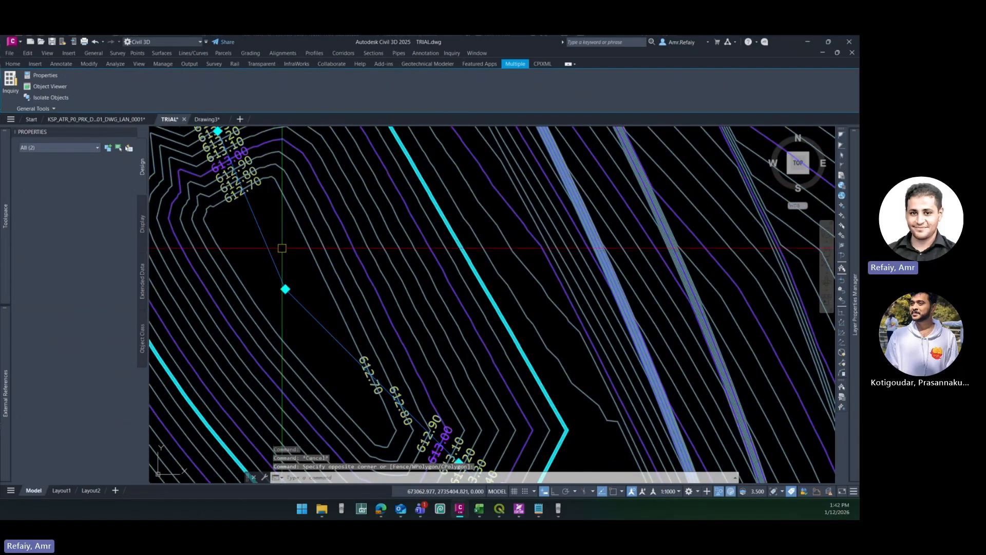
{"action": "key", "text": "ctrl+c"}
{"action": "left_click", "coordinate": [199, 122]}
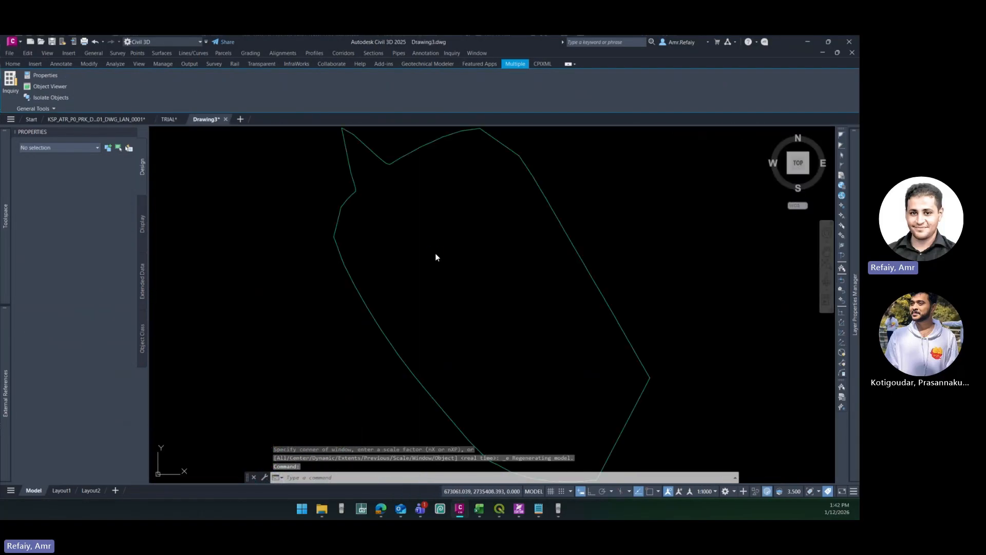
{"action": "scroll", "coordinate": [329, 280], "scroll_direction": "down", "scroll_amount": 6}
{"action": "key", "text": "ctrl+v"}
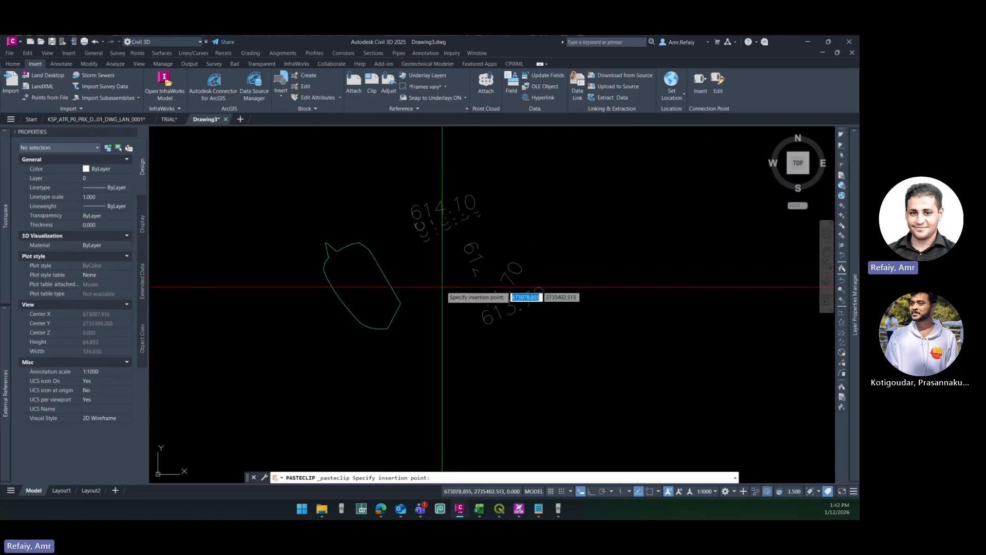
{"action": "key", "text": "Escape"}
{"action": "key", "text": "Escape"}
{"action": "key", "text": "Escape"}
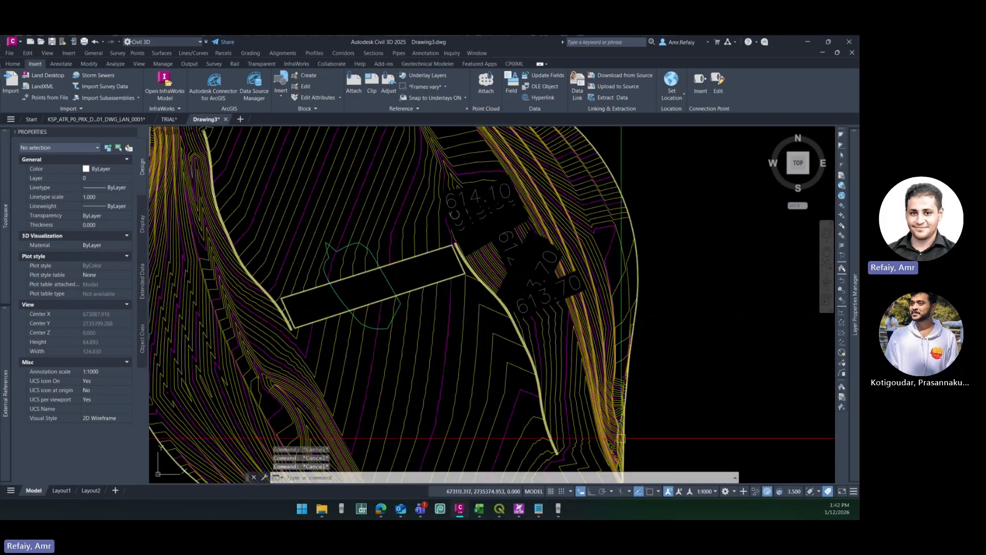
- Delete the pasted surface contour label group from Drawing3
{"action": "left_click", "coordinate": [530, 294]}
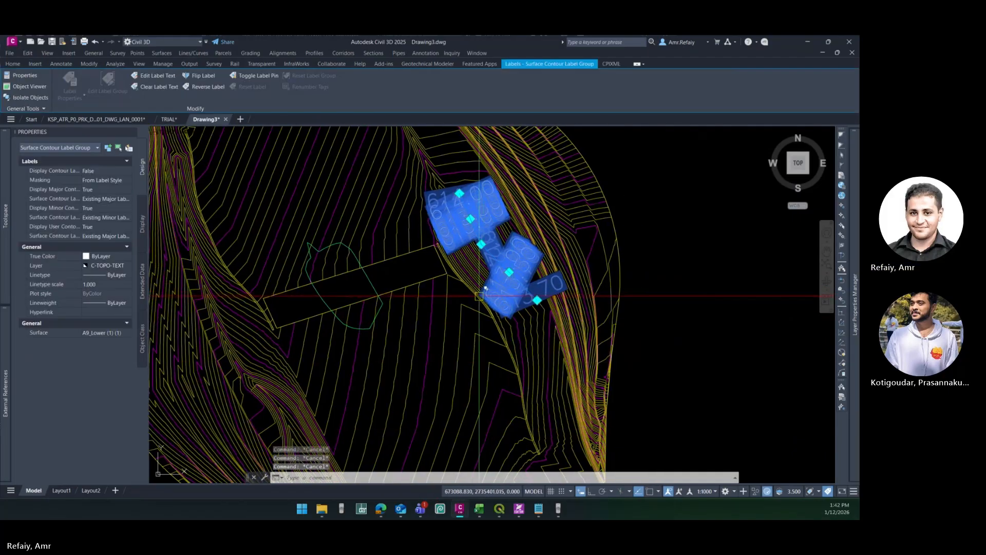
{"action": "key", "text": "Delete"}
{"action": "scroll", "coordinate": [422, 298], "scroll_direction": "up", "scroll_amount": 3}
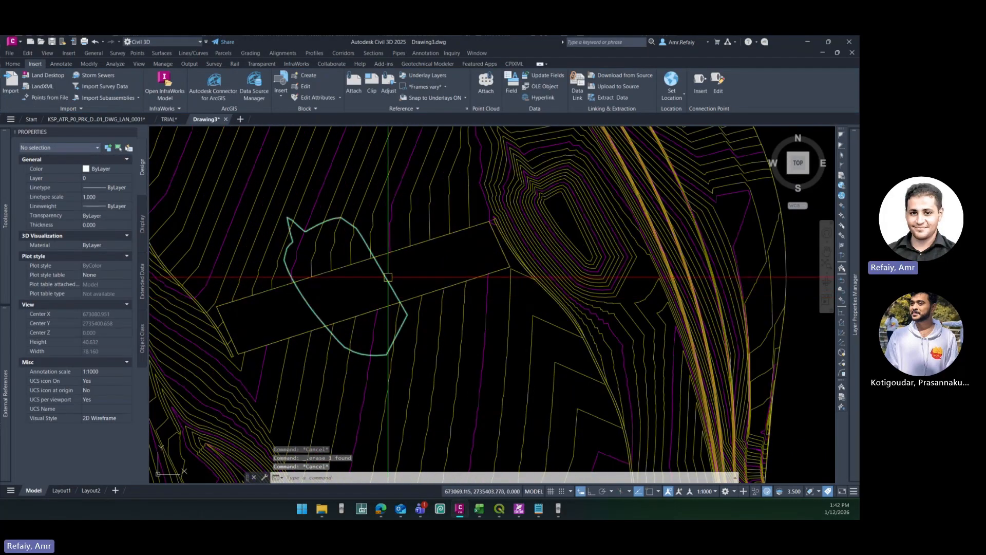
- Set the style of the cropped surface "bla bla bla" to 0.1&0.5M
{"action": "left_click", "coordinate": [406, 311]}
{"action": "left_click", "coordinate": [95, 180]}
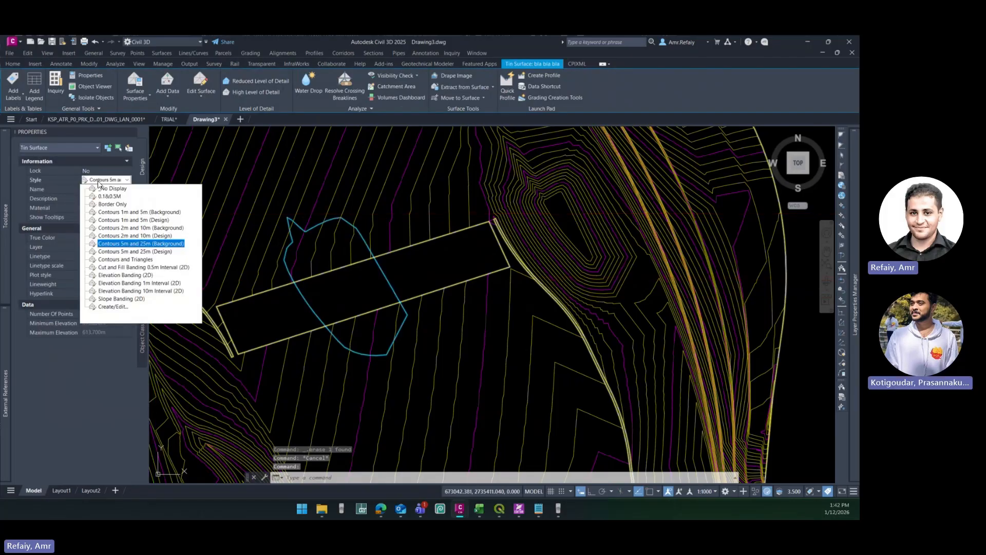
{"action": "left_click", "coordinate": [105, 197]}
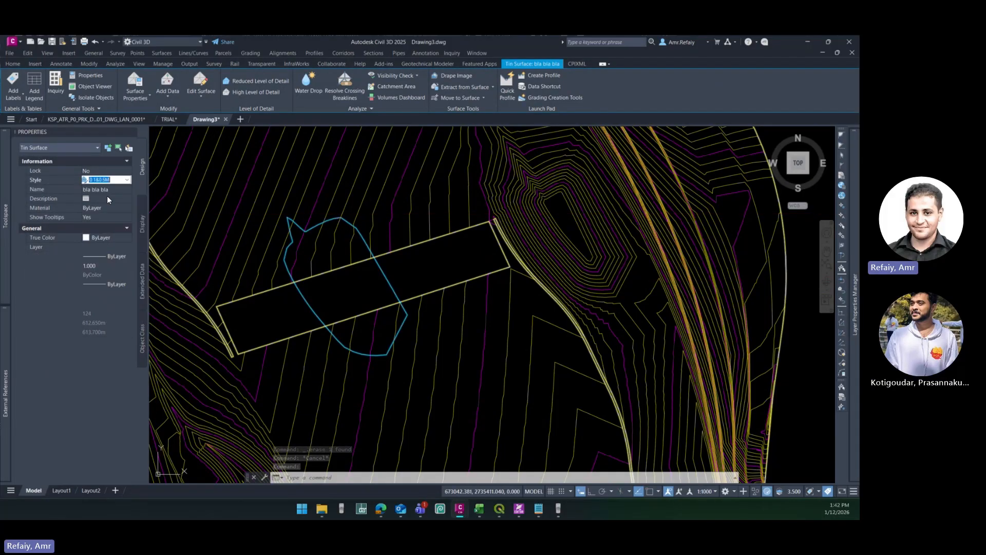
{"action": "key", "text": "Escape"}
- Delete the pasted copy of surface A9_Lower (1), leaving only the cropped basin surface in Drawing3
{"action": "left_click", "coordinate": [436, 213]}
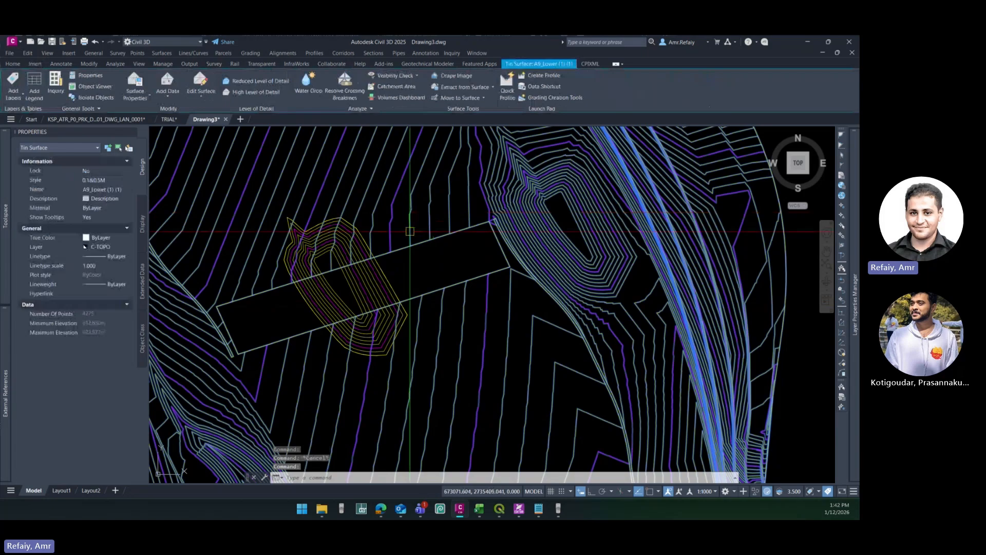
{"action": "key", "text": "Delete"}
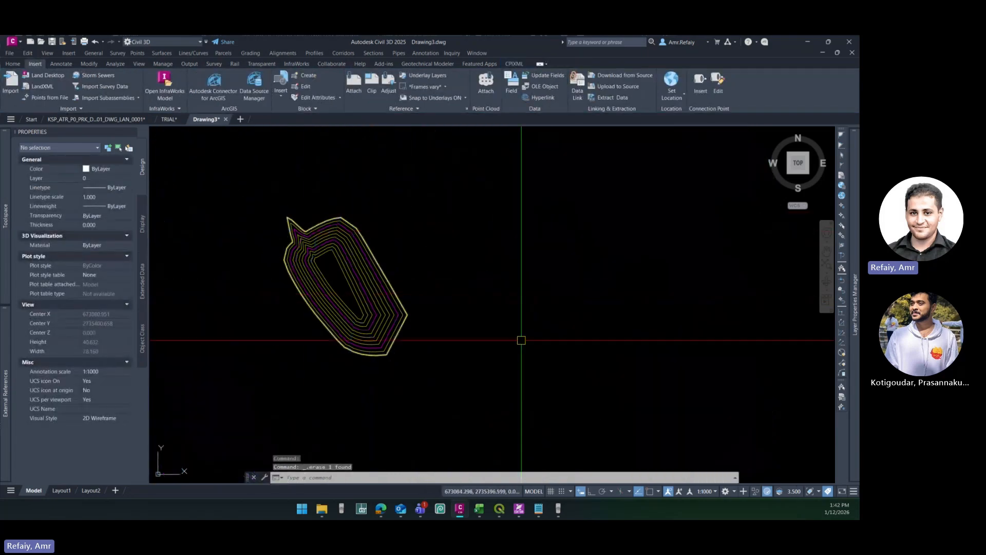
{"action": "middle_click_drag", "start_coordinate": [373, 263], "coordinate": [396, 254]}
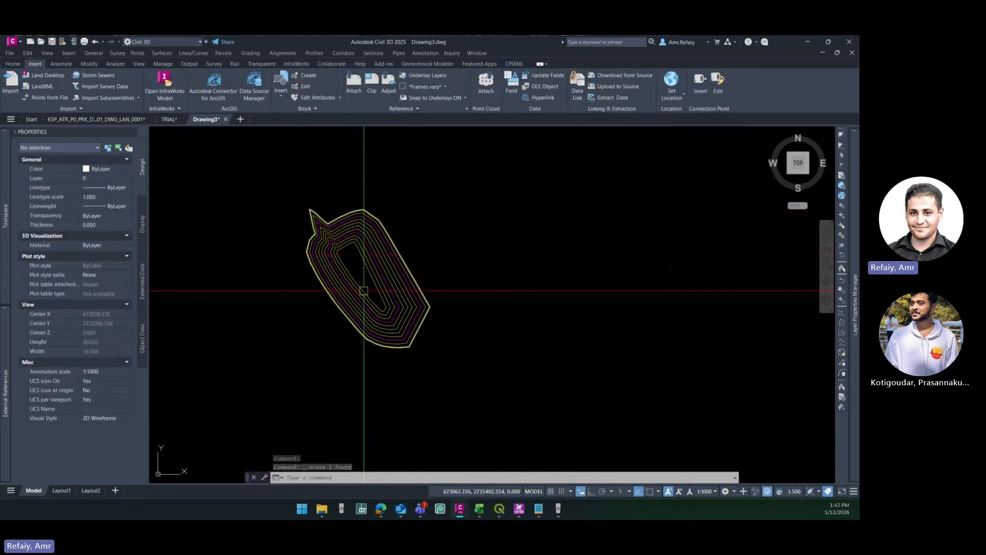
- Inspect the cropped basin surface in 3D with the Object Viewer
{"action": "scroll", "coordinate": [354, 303], "scroll_direction": "up", "scroll_amount": 5}
{"action": "scroll", "coordinate": [341, 292], "scroll_direction": "down", "scroll_amount": 3}
{"action": "left_click", "coordinate": [340, 289]}
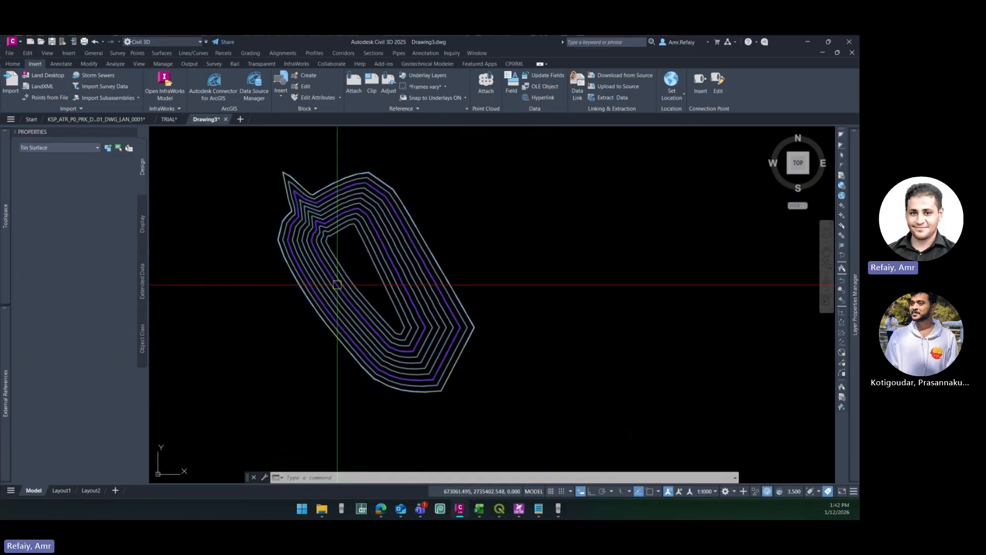
{"action": "right_click", "coordinate": [338, 287]}
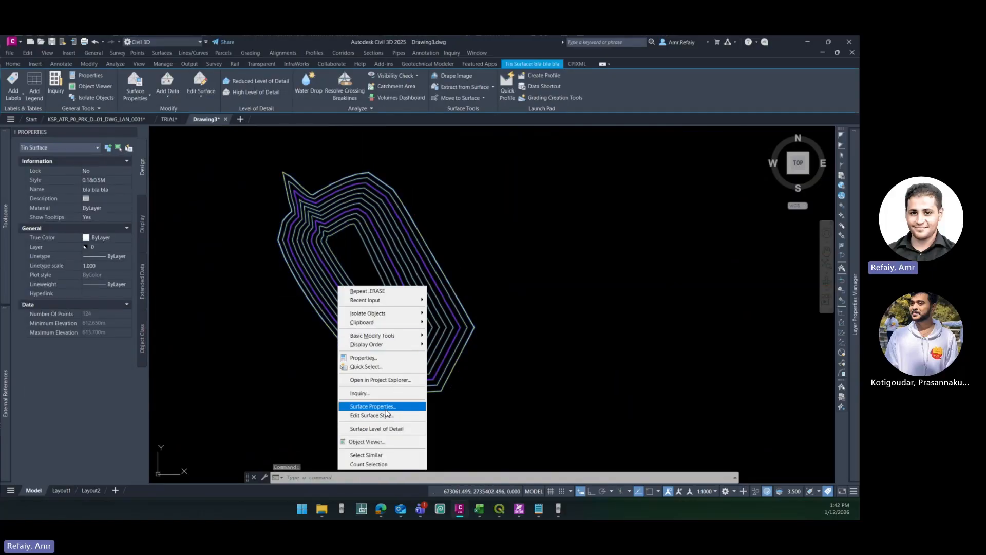
{"action": "left_click", "coordinate": [368, 444]}
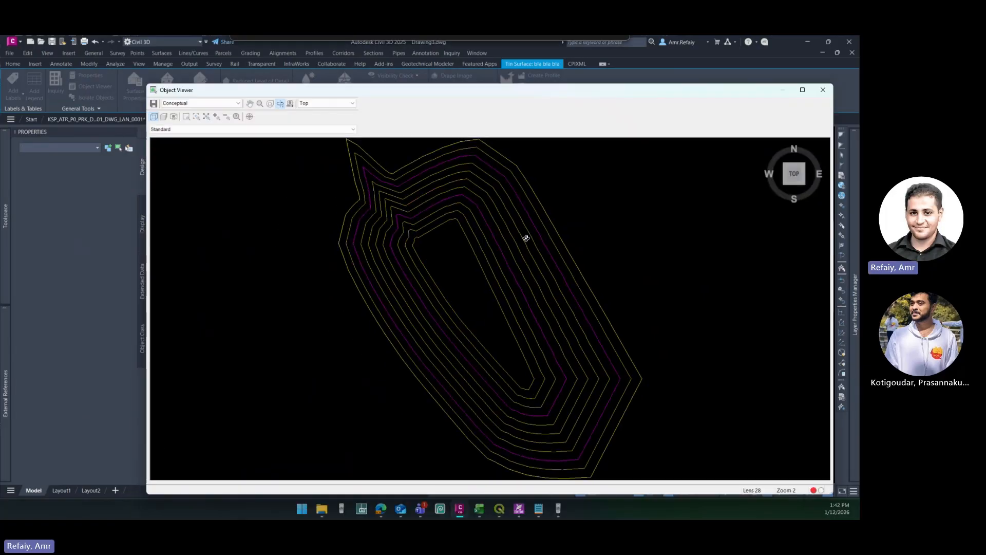
{"action": "mouse_move", "coordinate": [524, 237]}
{"action": "left_mouse_down"}
{"action": "mouse_move", "coordinate": [483, 303]}
{"action": "mouse_move", "coordinate": [368, 254]}
{"action": "mouse_move", "coordinate": [377, 303]}
{"action": "mouse_move", "coordinate": [449, 316]}
{"action": "mouse_move", "coordinate": [436, 339]}
{"action": "mouse_move", "coordinate": [474, 354]}
{"action": "mouse_move", "coordinate": [580, 334]}
{"action": "mouse_move", "coordinate": [453, 332]}
{"action": "mouse_move", "coordinate": [419, 354]}
{"action": "mouse_move", "coordinate": [469, 315]}
{"action": "left_mouse_up"}
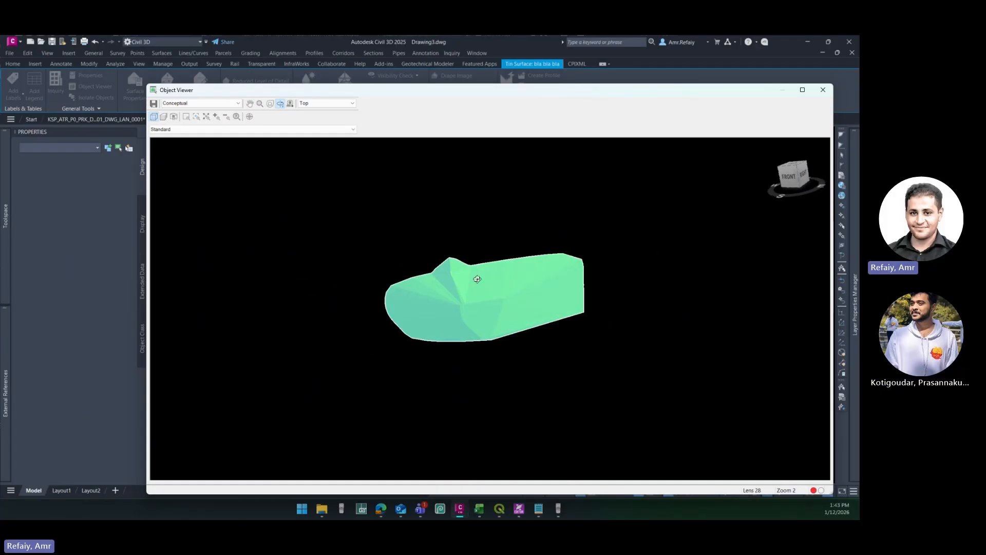
{"action": "left_click", "coordinate": [823, 89]}
- Compute the Stage Storage table by defining the basin from the contours of the cropped basin surface
{"action": "scroll", "coordinate": [390, 313], "scroll_direction": "down", "scroll_amount": 2}
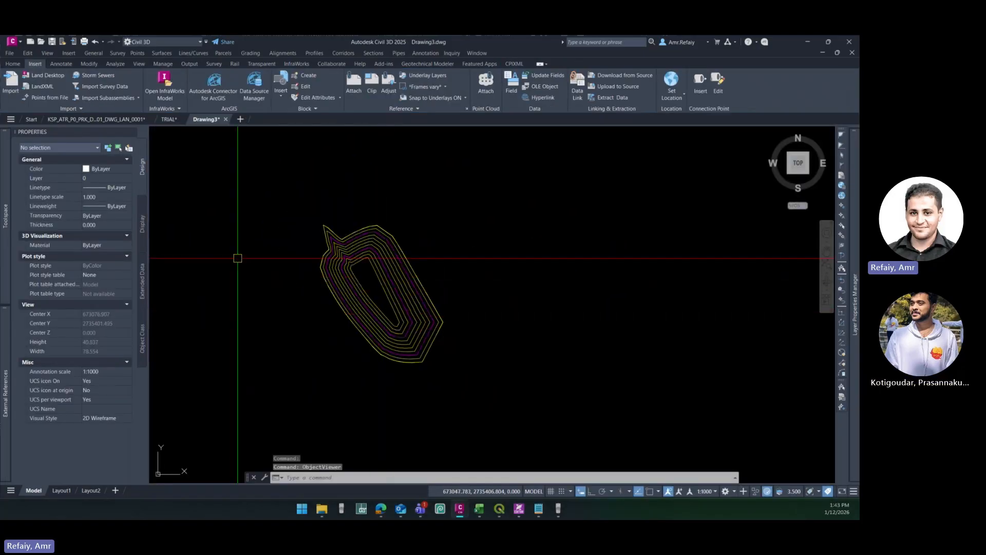
{"action": "left_click", "coordinate": [110, 62]}
{"action": "left_click", "coordinate": [141, 109]}
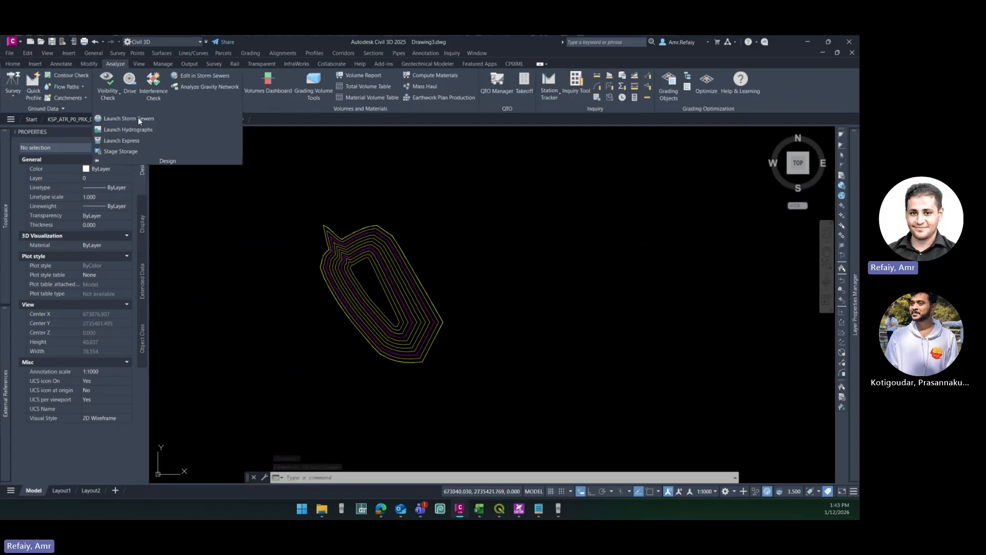
{"action": "left_click", "coordinate": [120, 151]}
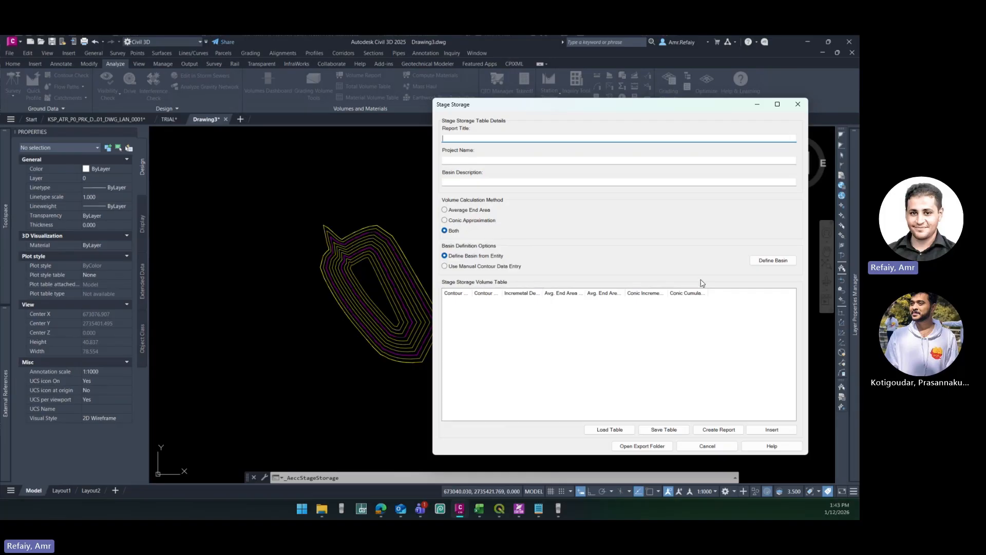
{"action": "left_click", "coordinate": [784, 261]}
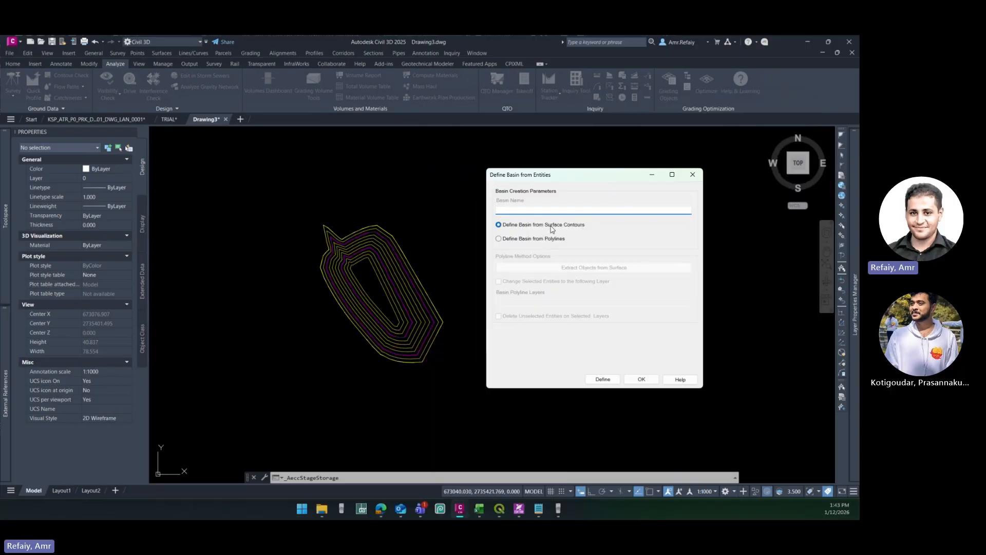
{"action": "left_click", "coordinate": [604, 379]}
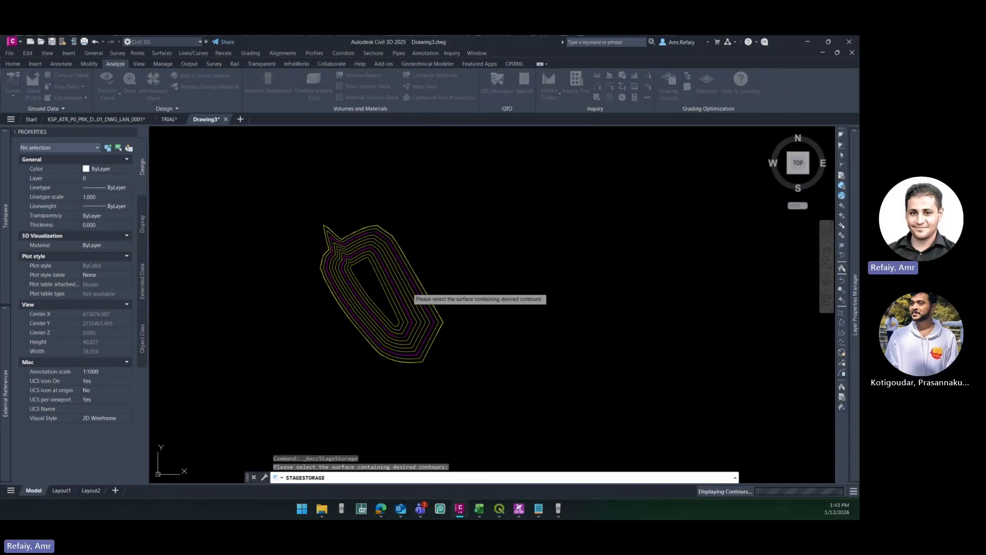
{"action": "left_click", "coordinate": [419, 340]}
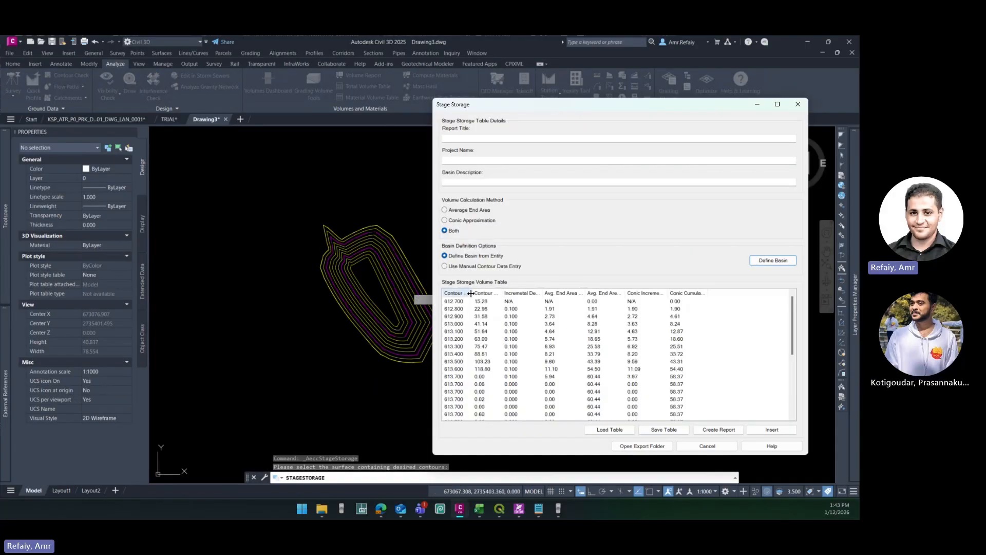
- Widen the volume table columns and examine the contour elevations, areas, and incremental and cumulative volumes up to elevation 613.700
{"action": "left_click_drag", "start_coordinate": [471, 294], "coordinate": [489, 295]}
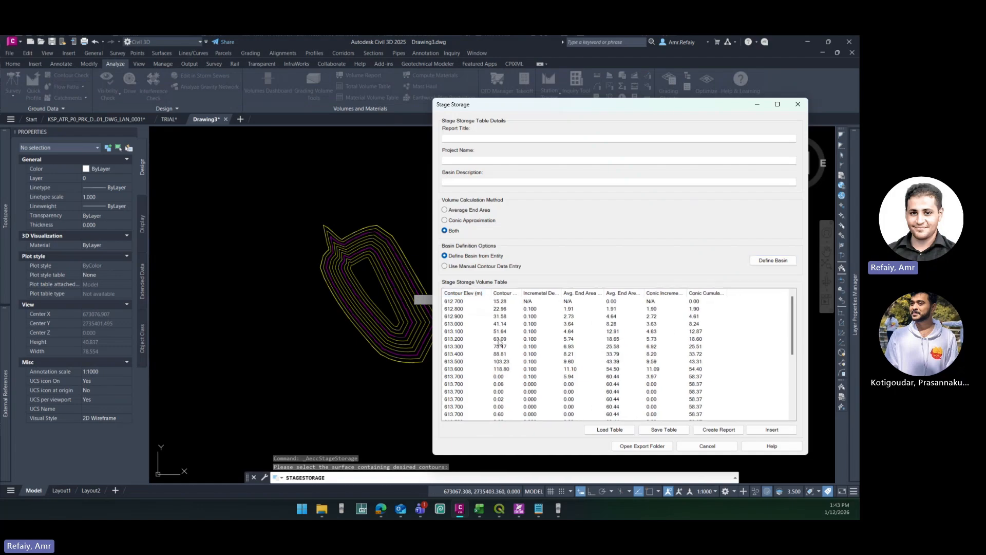
{"action": "left_click", "coordinate": [460, 302]}
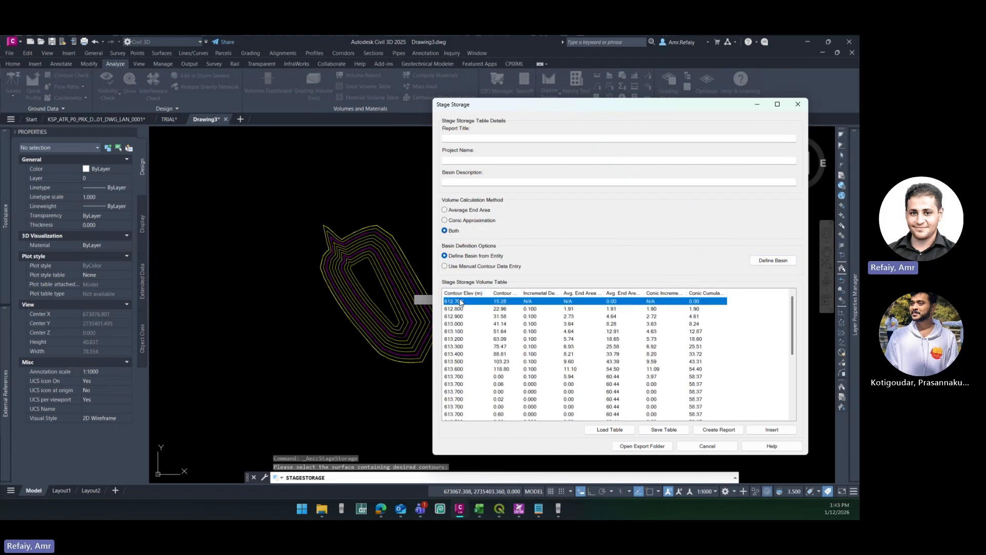
{"action": "left_click_drag", "start_coordinate": [689, 293], "coordinate": [768, 292]}
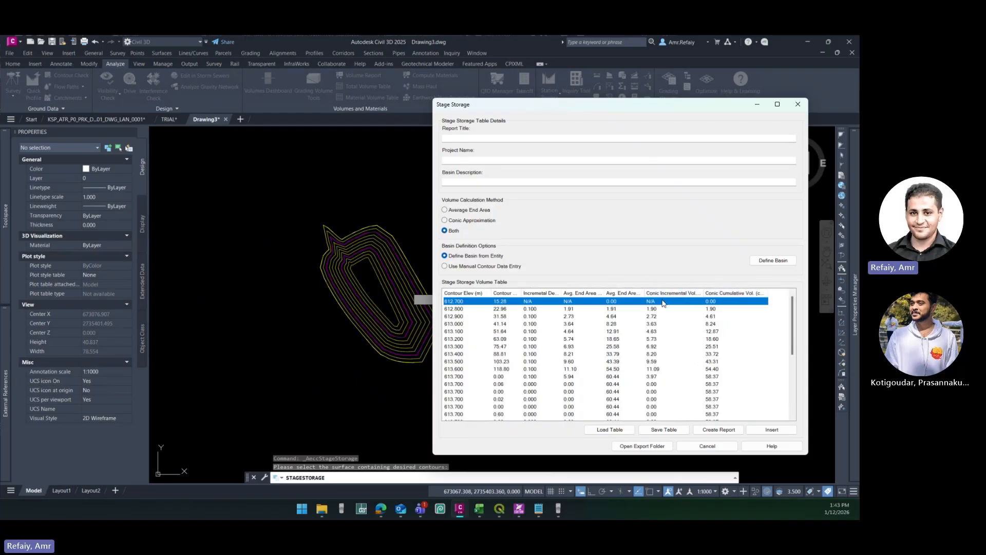
{"action": "left_click_drag", "start_coordinate": [645, 292], "coordinate": [659, 293]}
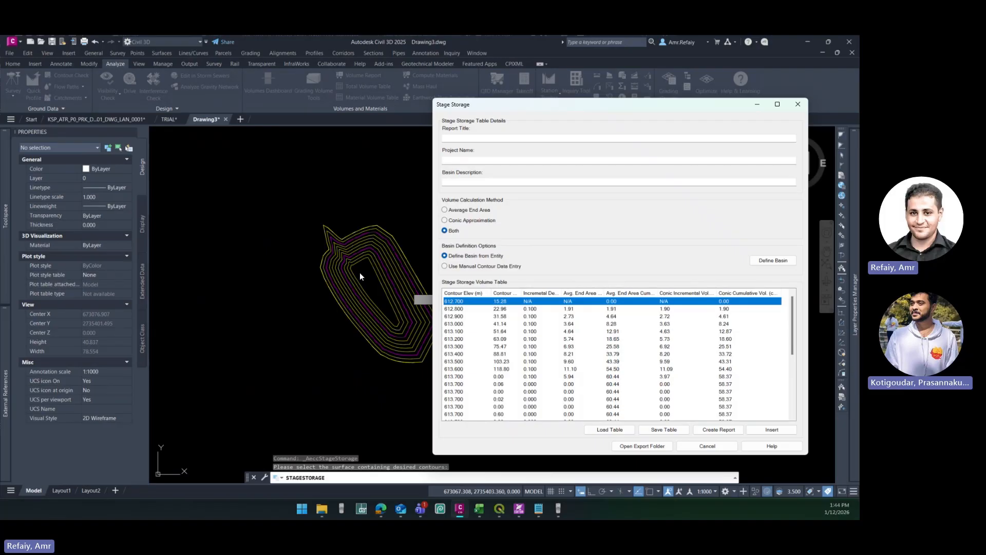
{"action": "scroll", "coordinate": [527, 388], "scroll_direction": "down", "scroll_amount": 5}
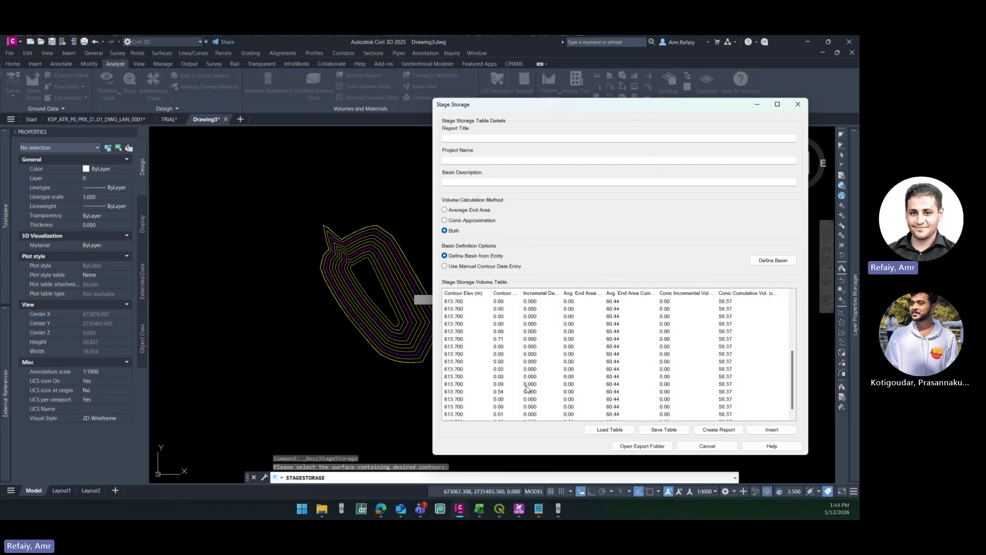
{"action": "scroll", "coordinate": [485, 360], "scroll_direction": "up", "scroll_amount": 3}
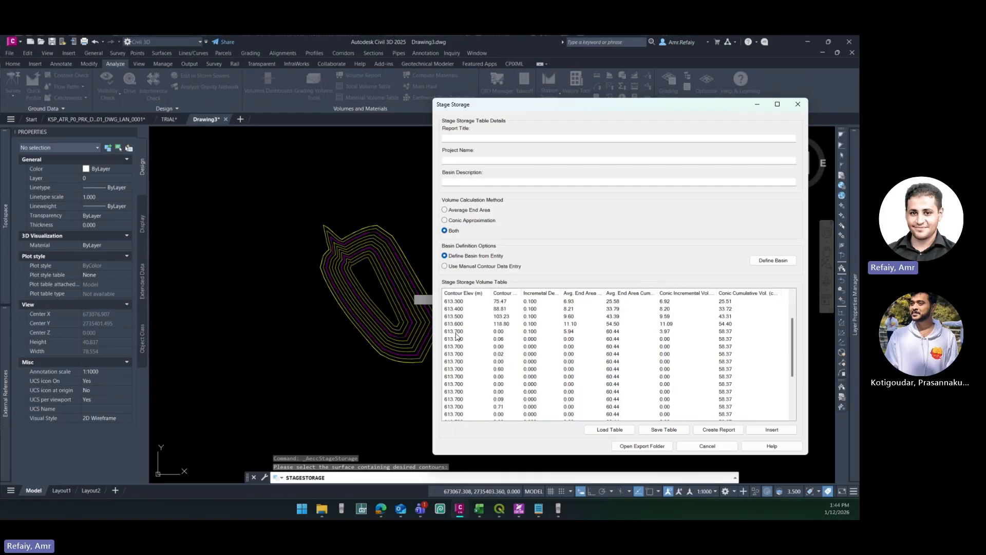
{"action": "left_click", "coordinate": [455, 332]}
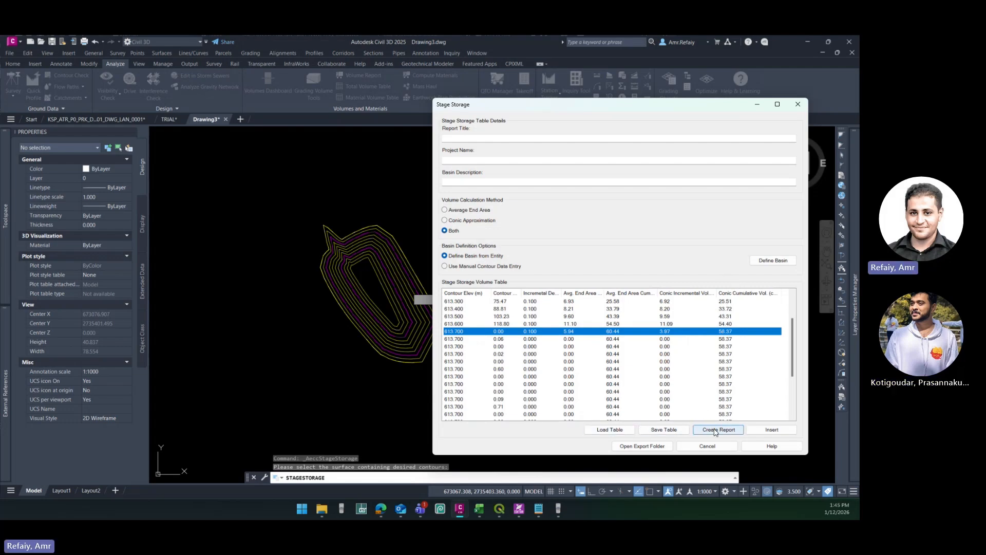
- View the save options for a stage storage report without saving one, and close the Stage Storage tool
{"action": "left_click_drag", "start_coordinate": [360, 519], "coordinate": [858, 146]}
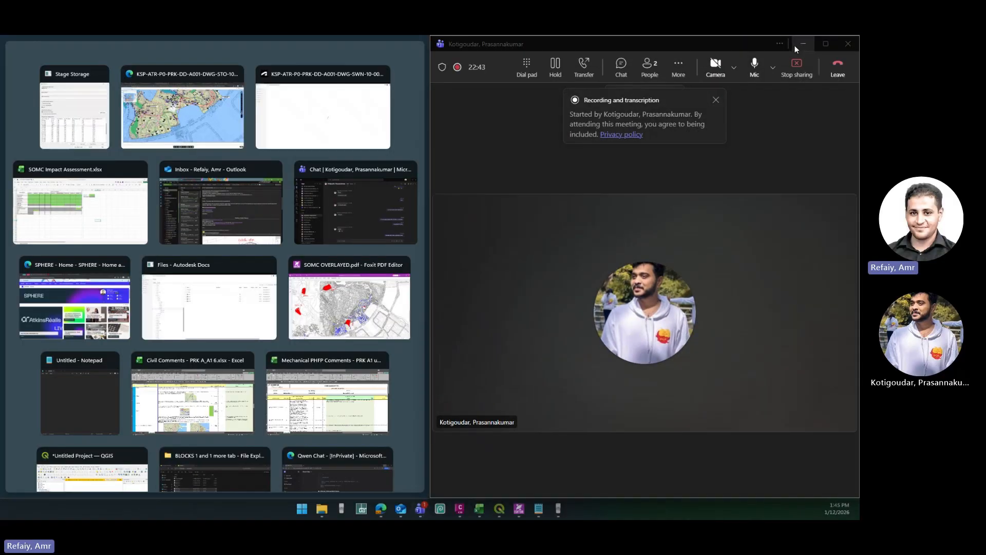
{"action": "left_click", "coordinate": [794, 45]}
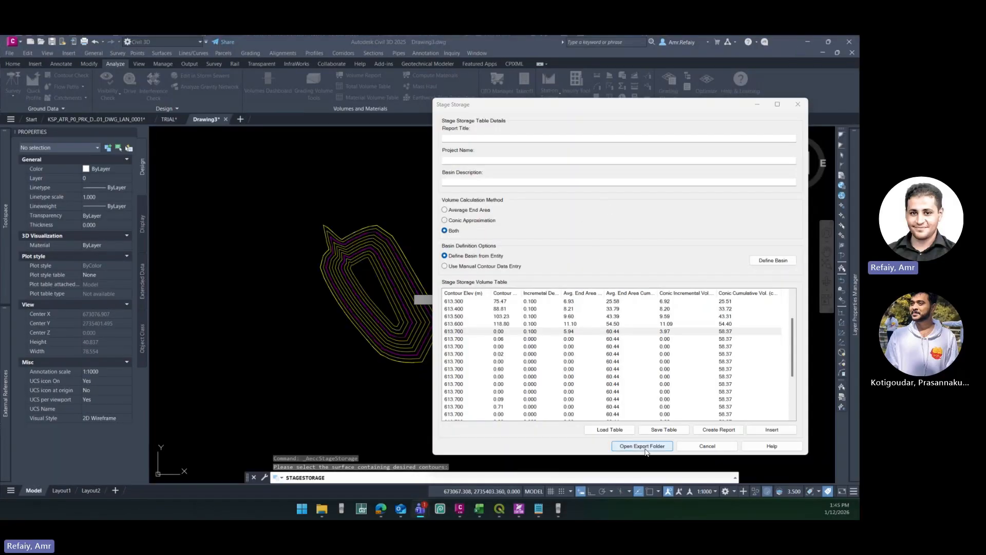
{"action": "left_click", "coordinate": [716, 430]}
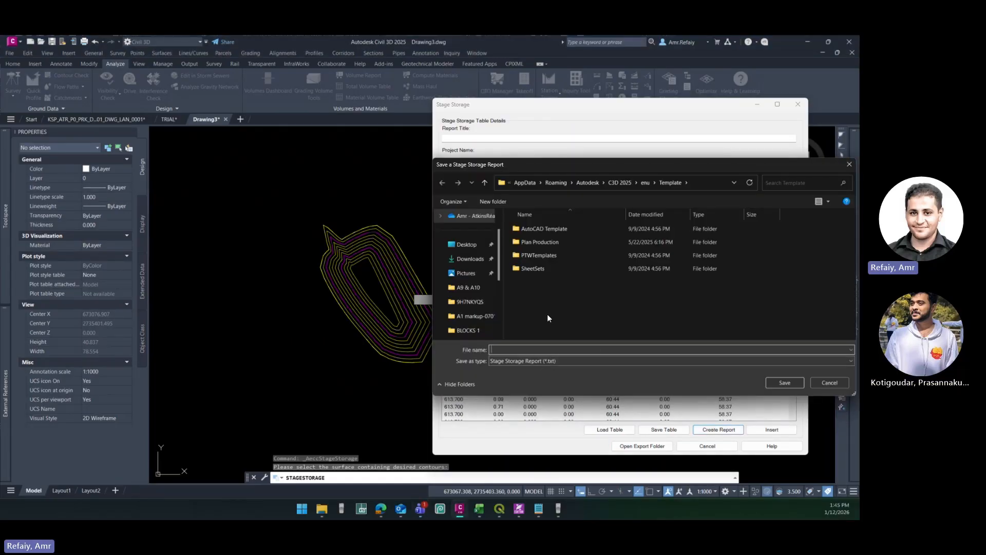
{"action": "left_click", "coordinate": [827, 383]}
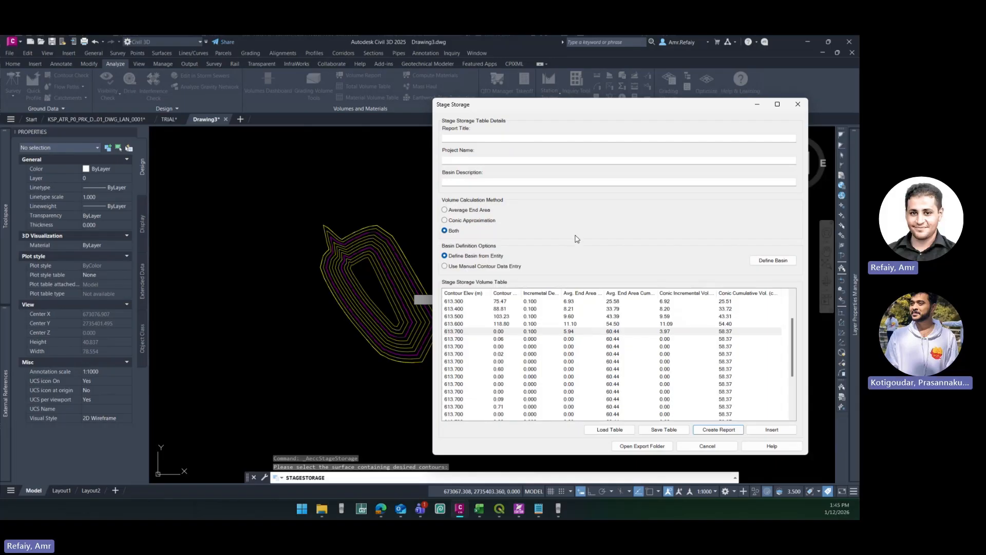
{"action": "left_click", "coordinate": [708, 446]}
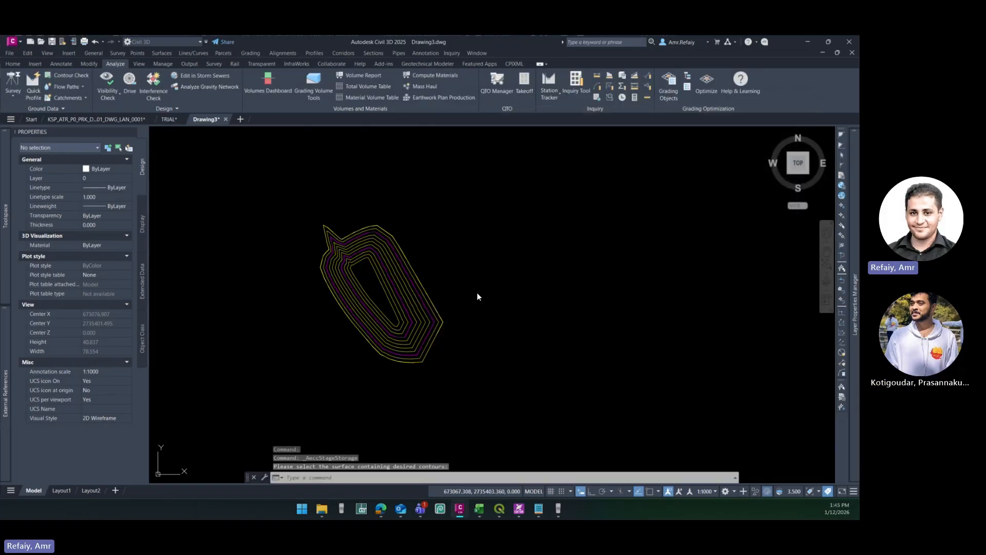
- Switch to the TRIAL drawing and end the object isolation there
{"action": "left_click", "coordinate": [168, 119]}
{"action": "scroll", "coordinate": [409, 339], "scroll_direction": "down", "scroll_amount": 3}
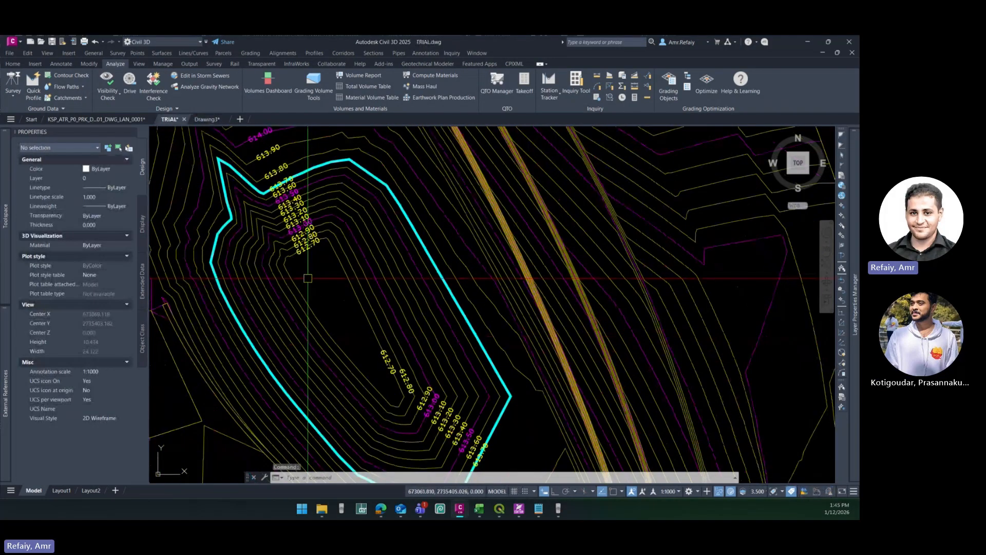
{"action": "right_click", "coordinate": [288, 269]}
{"action": "mouse_move", "coordinate": [334, 298]}
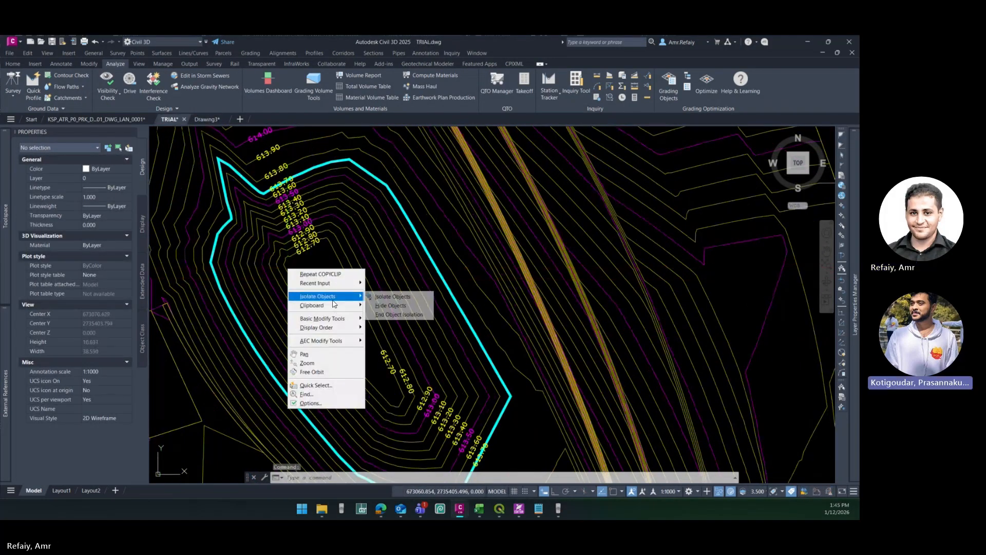
{"action": "left_click", "coordinate": [399, 314]}
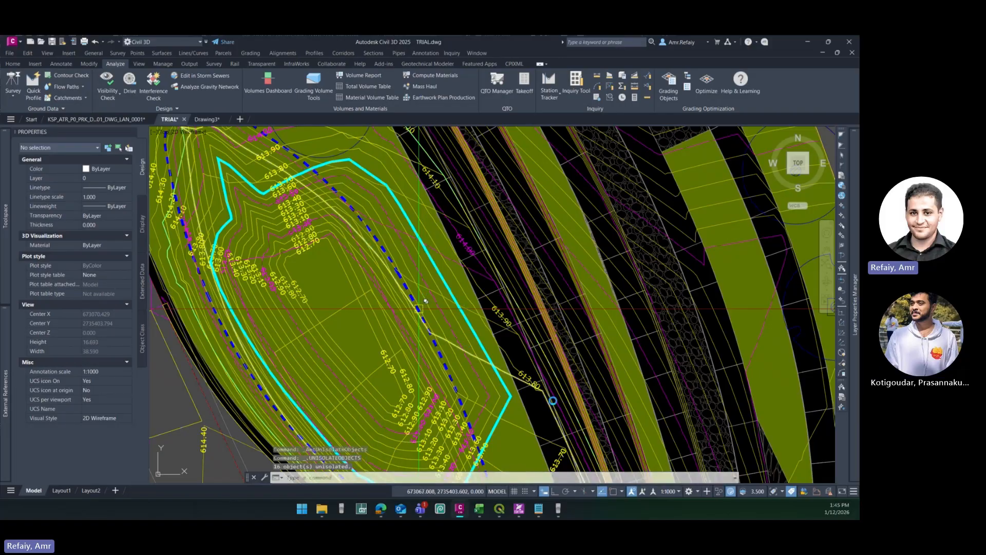
- Select the A9_Lower (1) surface, examine its extent around the basin and the channel south of it, and clear the selection
{"action": "scroll", "coordinate": [419, 308], "scroll_direction": "down", "scroll_amount": 5}
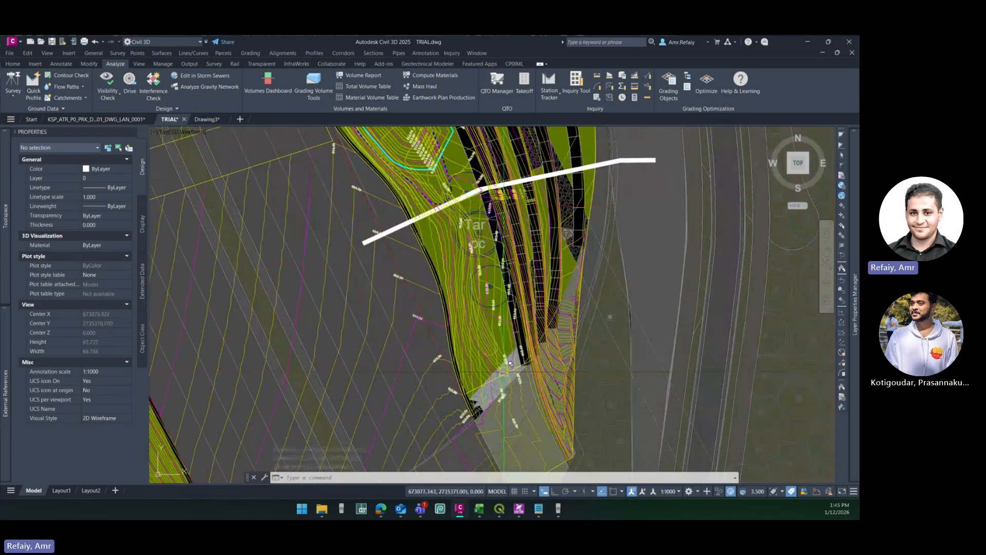
{"action": "scroll", "coordinate": [471, 403], "scroll_direction": "up", "scroll_amount": 4}
{"action": "left_click", "coordinate": [471, 404]}
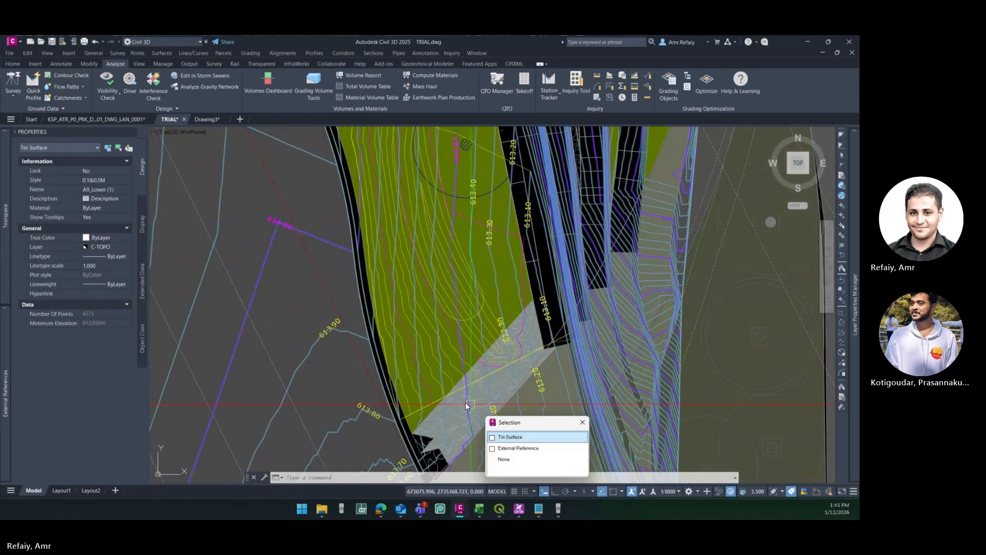
{"action": "left_click", "coordinate": [514, 434]}
{"action": "scroll", "coordinate": [383, 211], "scroll_direction": "down", "scroll_amount": 3}
{"action": "middle_click_drag", "start_coordinate": [383, 211], "coordinate": [393, 344]}
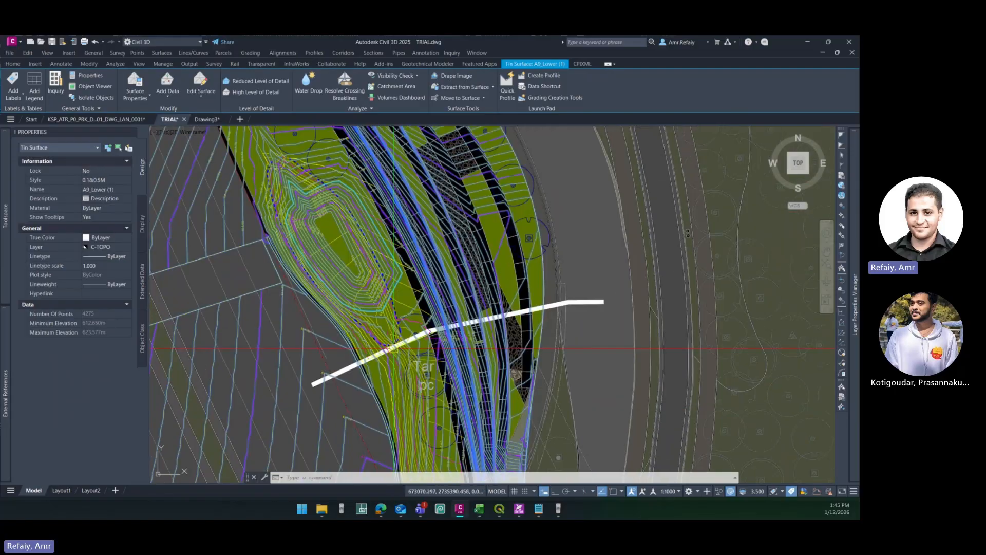
{"action": "mouse_move", "coordinate": [427, 411]}
{"action": "middle_mouse_down"}
{"action": "mouse_move", "coordinate": [430, 378]}
{"action": "mouse_move", "coordinate": [390, 236]}
{"action": "middle_mouse_up"}
{"action": "key", "text": "Escape"}
- Select the TRIAL_3 surface at its southern boundary, examine its extent within the site, and clear the selection
{"action": "scroll", "coordinate": [430, 351], "scroll_direction": "up", "scroll_amount": 5}
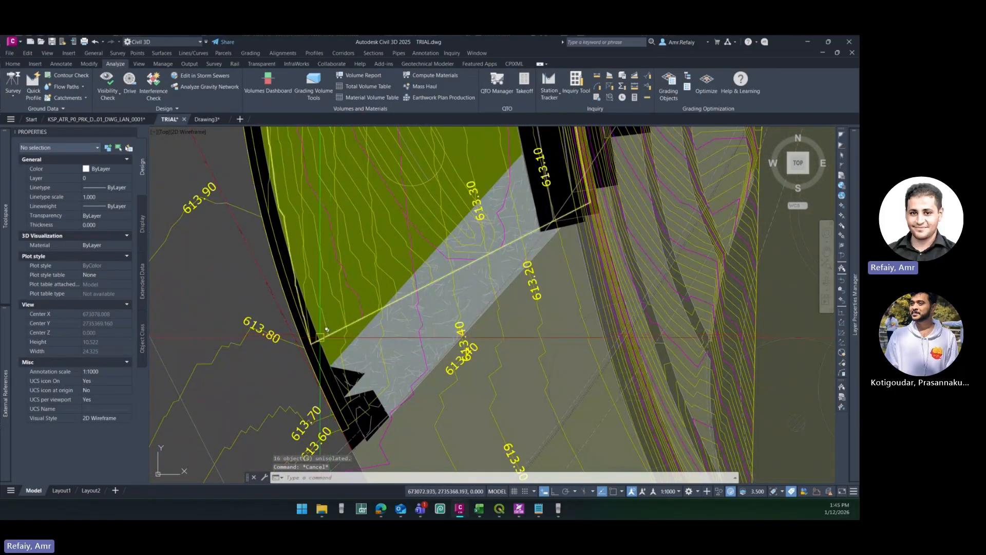
{"action": "left_click", "coordinate": [329, 332]}
{"action": "left_click", "coordinate": [362, 368]}
{"action": "middle_click_drag", "start_coordinate": [546, 242], "coordinate": [538, 271]}
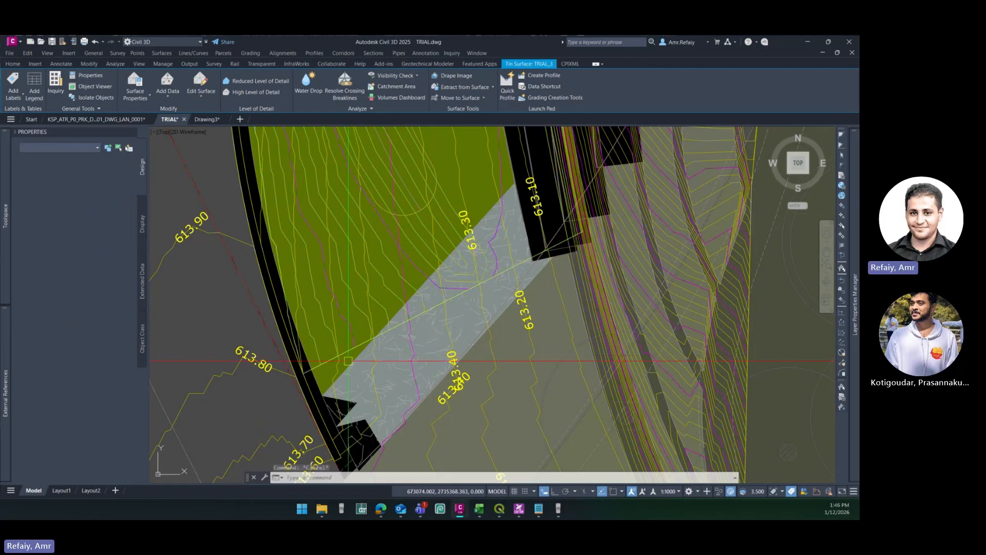
{"action": "key", "text": "Escape"}
{"action": "key", "text": "Escape"}
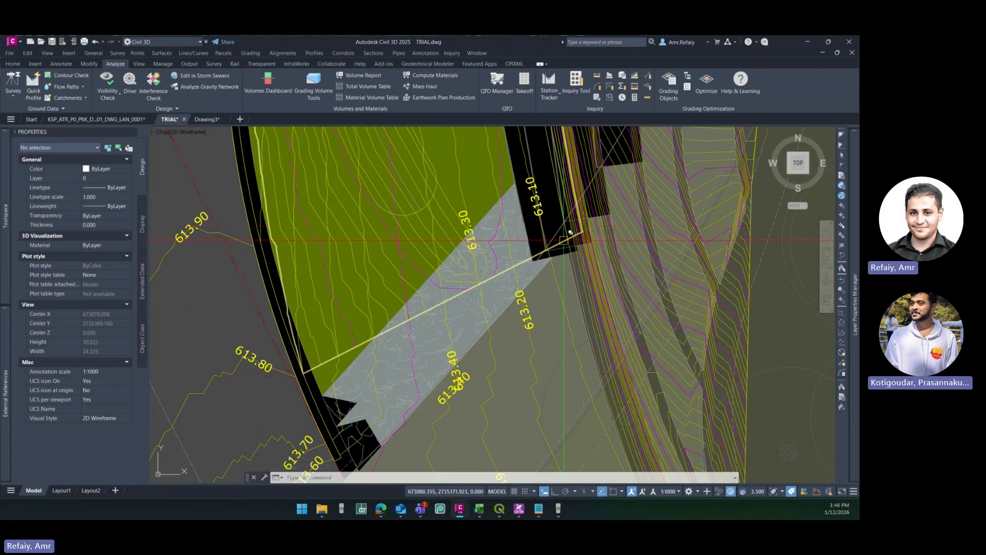
{"action": "left_click", "coordinate": [571, 232]}
{"action": "scroll", "coordinate": [441, 341], "scroll_direction": "down", "scroll_amount": 9}
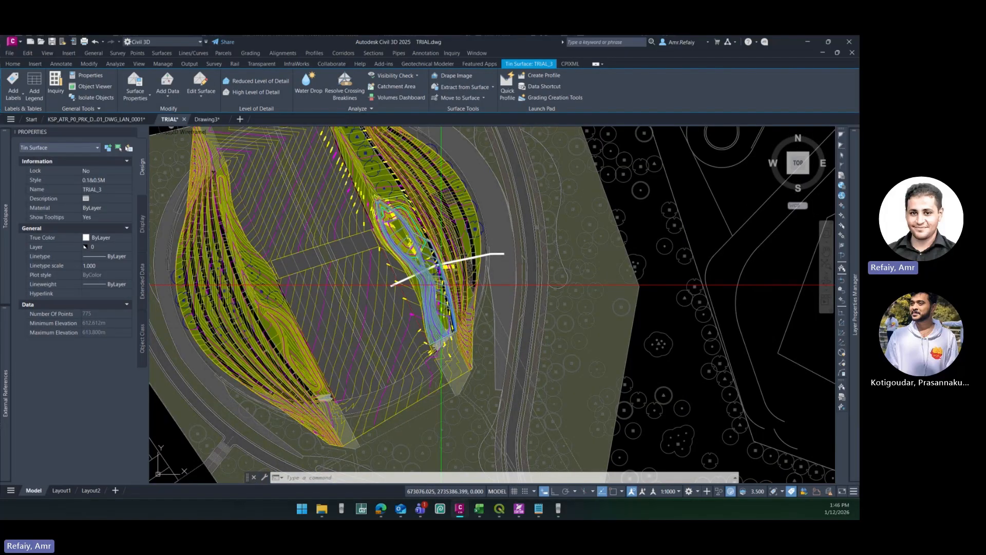
{"action": "scroll", "coordinate": [442, 285], "scroll_direction": "down", "scroll_amount": 5}
{"action": "scroll", "coordinate": [522, 331], "scroll_direction": "up", "scroll_amount": 5}
{"action": "key", "text": "Escape"}
{"action": "key", "text": "Escape"}
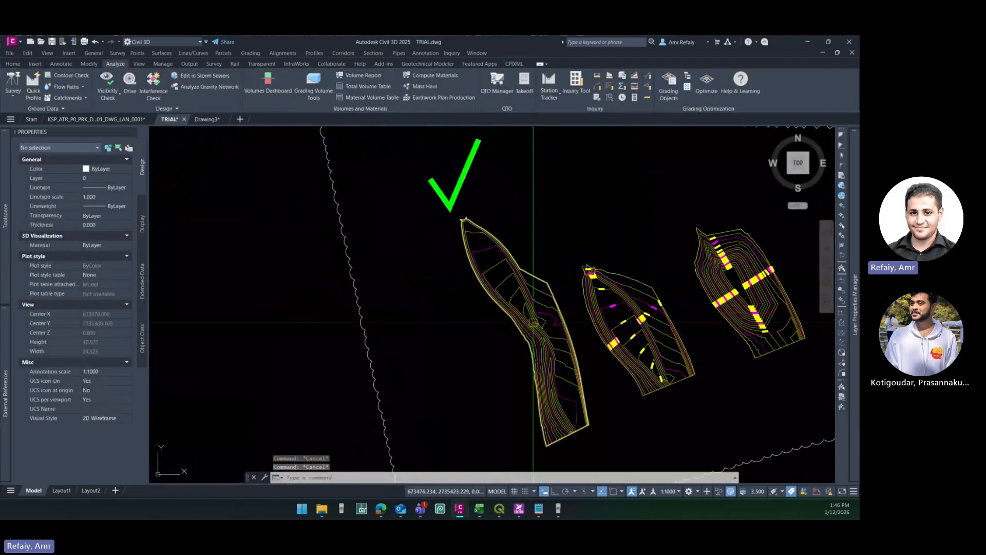
- Sketch a short open polyline along the southwest boundary of the TRIAL_3 (1) surface copy beside the site
{"action": "middle_click_drag", "start_coordinate": [533, 323], "coordinate": [478, 286]}
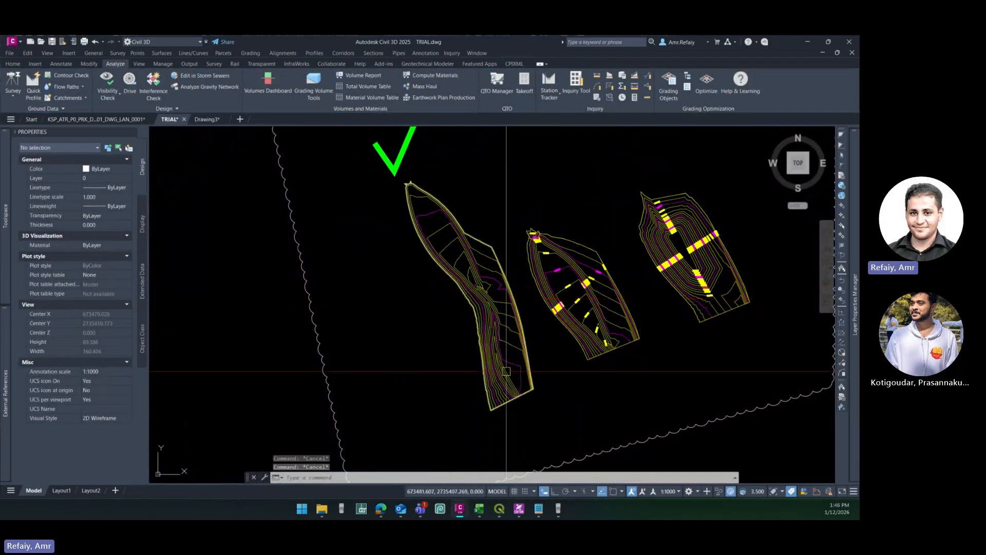
{"action": "scroll", "coordinate": [517, 371], "scroll_direction": "up", "scroll_amount": 6}
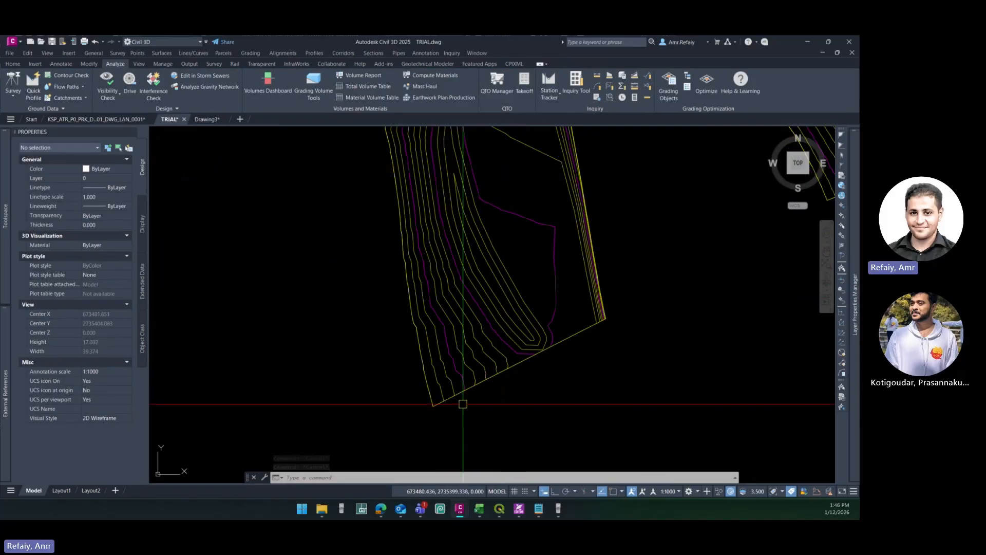
{"action": "scroll", "coordinate": [435, 407], "scroll_direction": "up", "scroll_amount": 2}
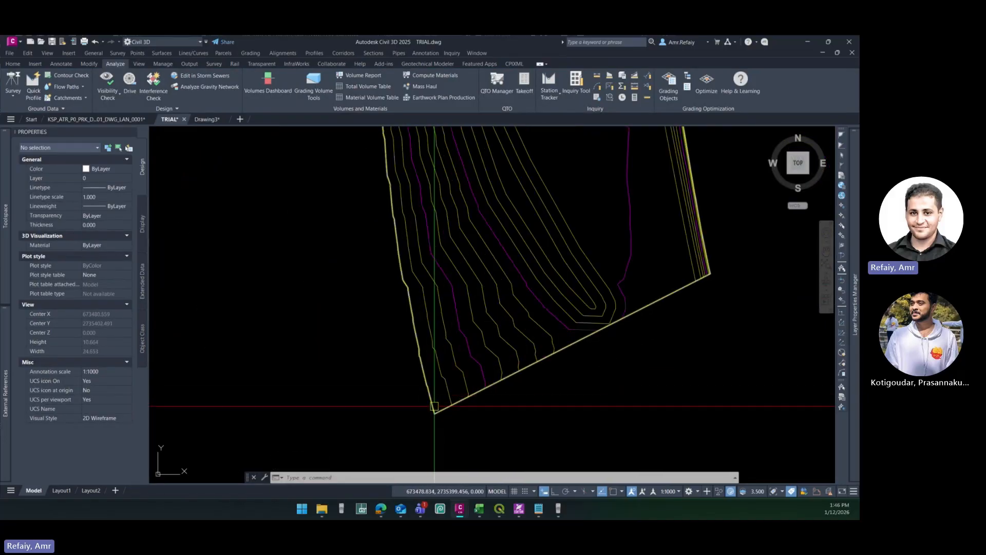
{"action": "type", "text": "pl"}
{"action": "key", "text": "Return"}
{"action": "middle_click_drag", "start_coordinate": [392, 218], "coordinate": [401, 330]}
{"action": "left_click", "coordinate": [401, 308]}
{"action": "left_click", "coordinate": [383, 247]}
{"action": "key", "text": "Escape"}
{"action": "key", "text": "Escape"}
- Erase the short polyline from the southwest boundary of the TRIAL_3 (1) surface
{"action": "scroll", "coordinate": [449, 369], "scroll_direction": "down", "scroll_amount": 2}
{"action": "middle_click_drag", "start_coordinate": [425, 423], "coordinate": [335, 210]}
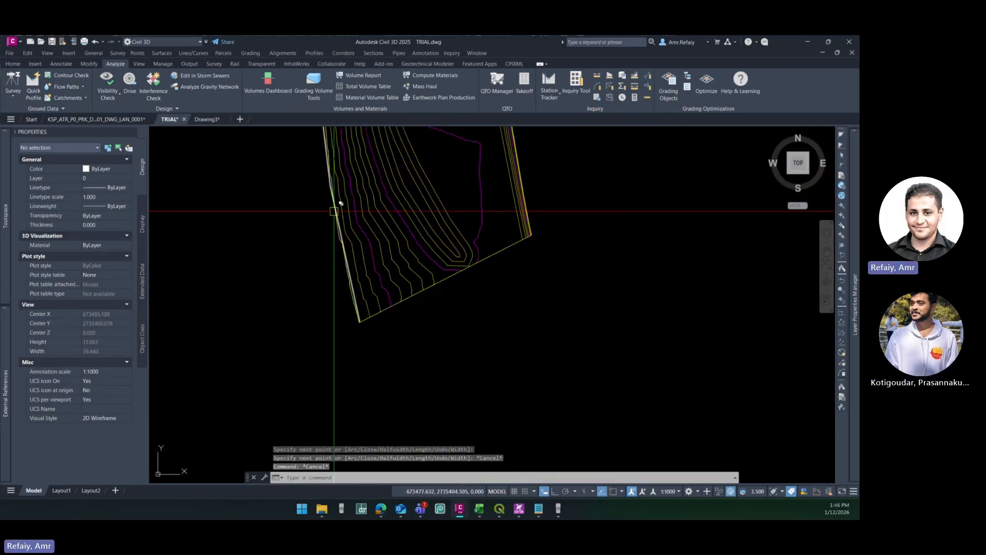
{"action": "scroll", "coordinate": [335, 211], "scroll_direction": "up", "scroll_amount": 4}
{"action": "left_click", "coordinate": [342, 211]}
{"action": "middle_click_drag", "start_coordinate": [353, 250], "coordinate": [336, 239]}
{"action": "key", "text": "Delete"}
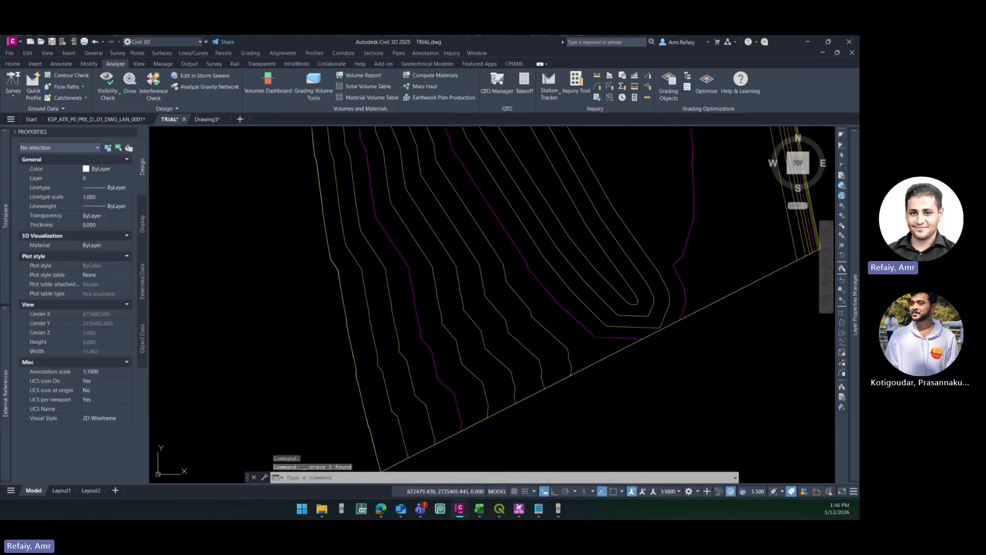
{"action": "middle_click_drag", "start_coordinate": [398, 459], "coordinate": [339, 399]}
{"action": "middle_click_drag", "start_coordinate": [452, 340], "coordinate": [346, 371]}
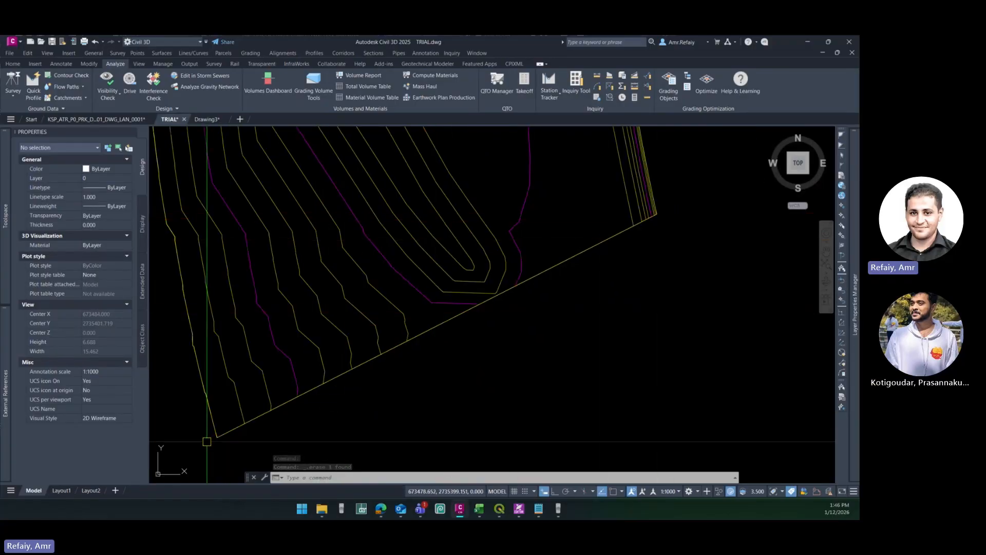
{"action": "scroll", "coordinate": [226, 434], "scroll_direction": "down", "scroll_amount": 4}
{"action": "middle_click_drag", "start_coordinate": [226, 434], "coordinate": [325, 300]}
{"action": "scroll", "coordinate": [325, 300], "scroll_direction": "down", "scroll_amount": 4}
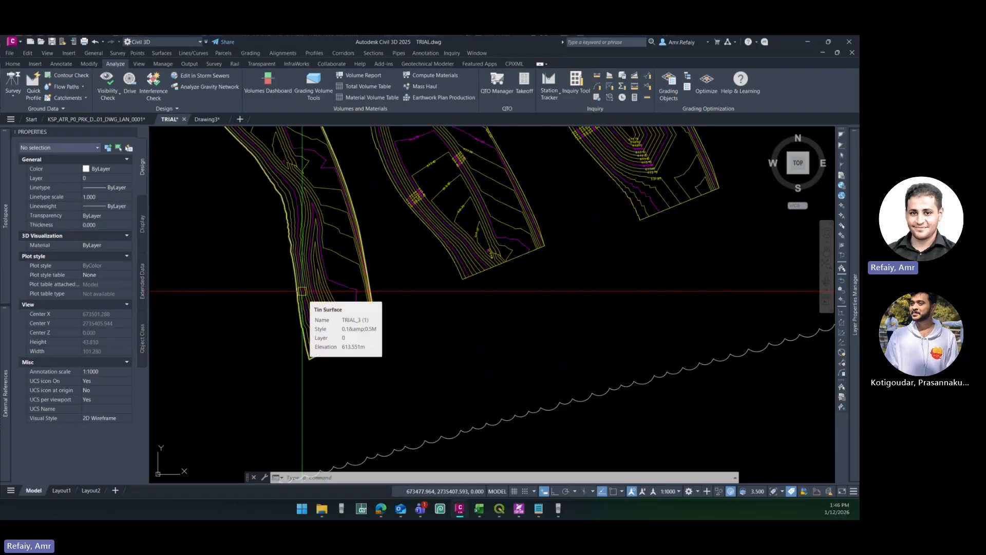
- Examine the contours and boundary at the southern end of the TRIAL_3 (1) surface copy, including its southwest corner
{"action": "middle_click_drag", "start_coordinate": [324, 249], "coordinate": [360, 318]}
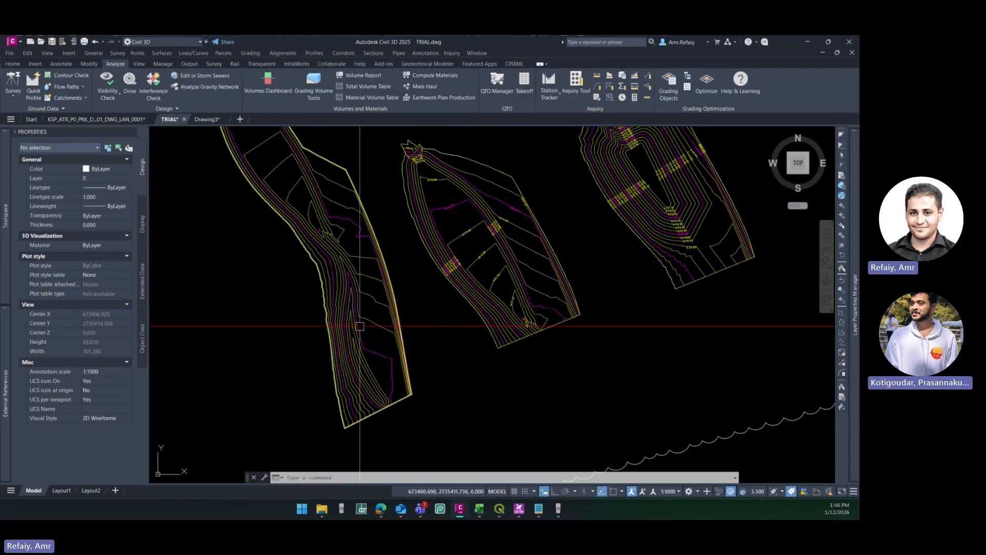
{"action": "middle_click_drag", "start_coordinate": [371, 417], "coordinate": [423, 308]}
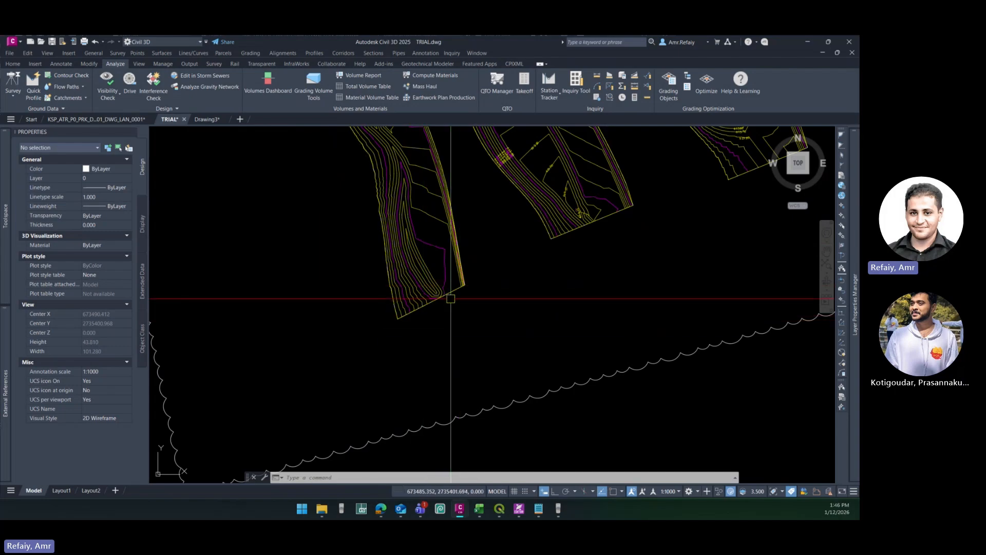
{"action": "mouse_move", "coordinate": [419, 324]}
{"action": "middle_mouse_down"}
{"action": "mouse_move", "coordinate": [419, 293]}
{"action": "mouse_move", "coordinate": [388, 359]}
{"action": "mouse_move", "coordinate": [399, 352]}
{"action": "middle_mouse_up"}
{"action": "scroll", "coordinate": [357, 413], "scroll_direction": "up", "scroll_amount": 2}
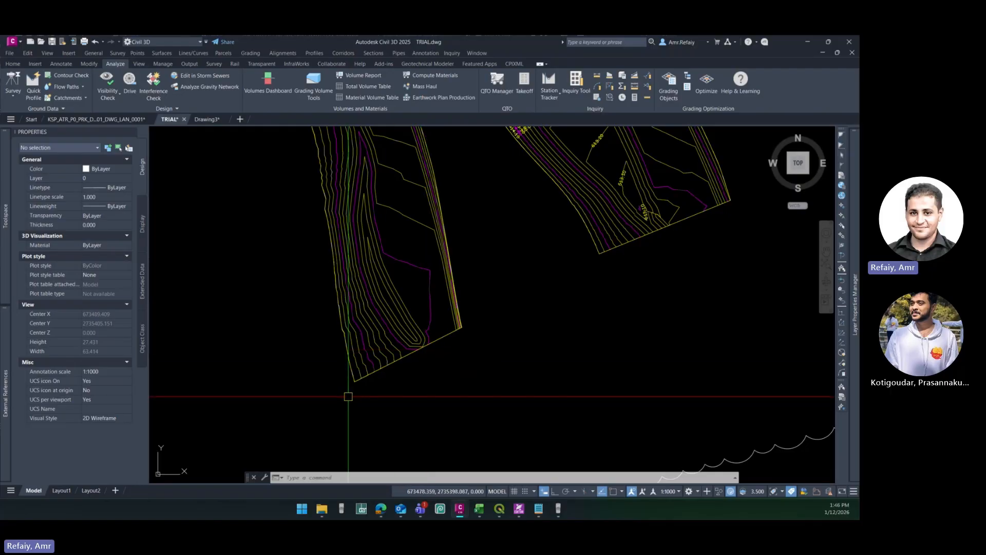
{"action": "scroll", "coordinate": [353, 395], "scroll_direction": "up", "scroll_amount": 5}
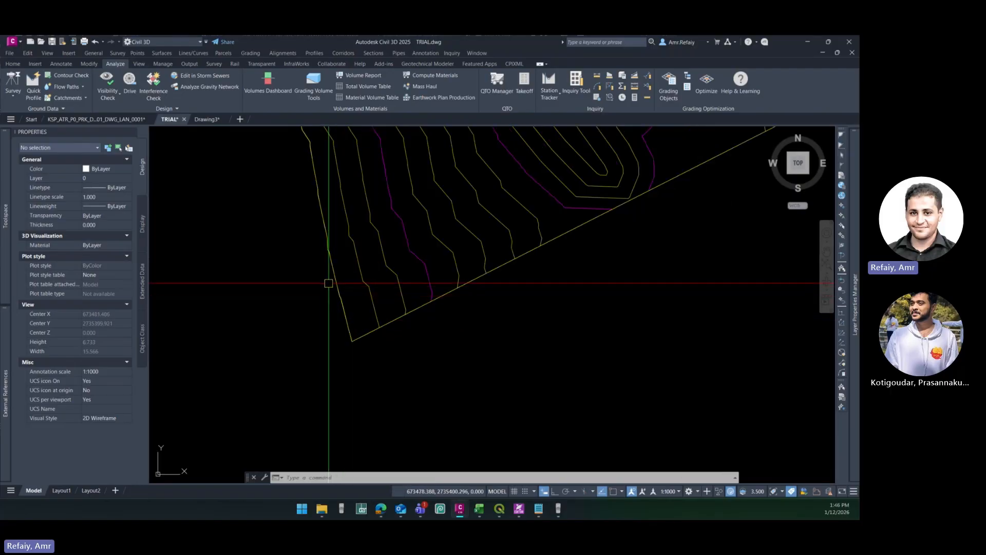
{"action": "scroll", "coordinate": [334, 308], "scroll_direction": "down", "scroll_amount": 5}
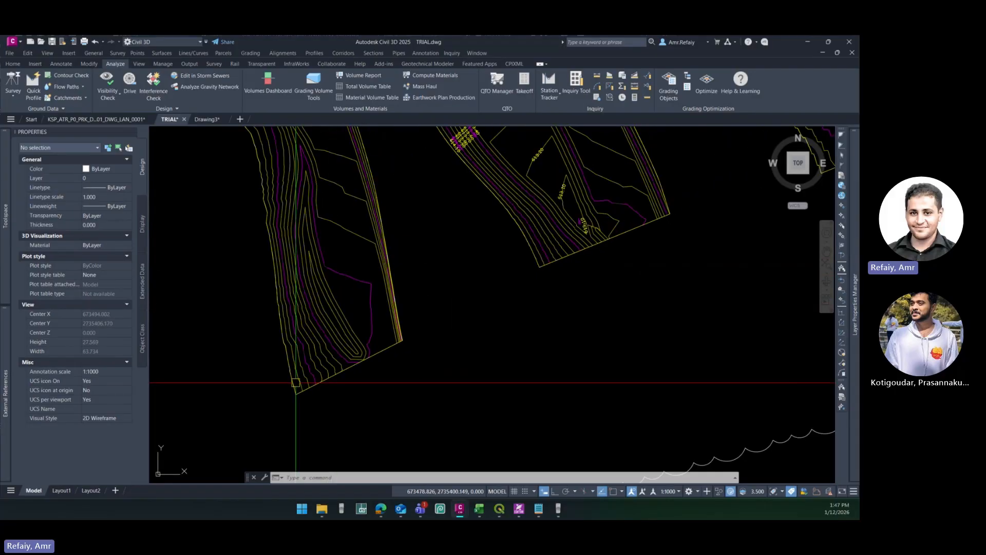
- Select the TRIAL_3 (1) surface, examine its full extent from the basin to the southern boundary, and clear the selection
{"action": "left_click", "coordinate": [332, 309]}
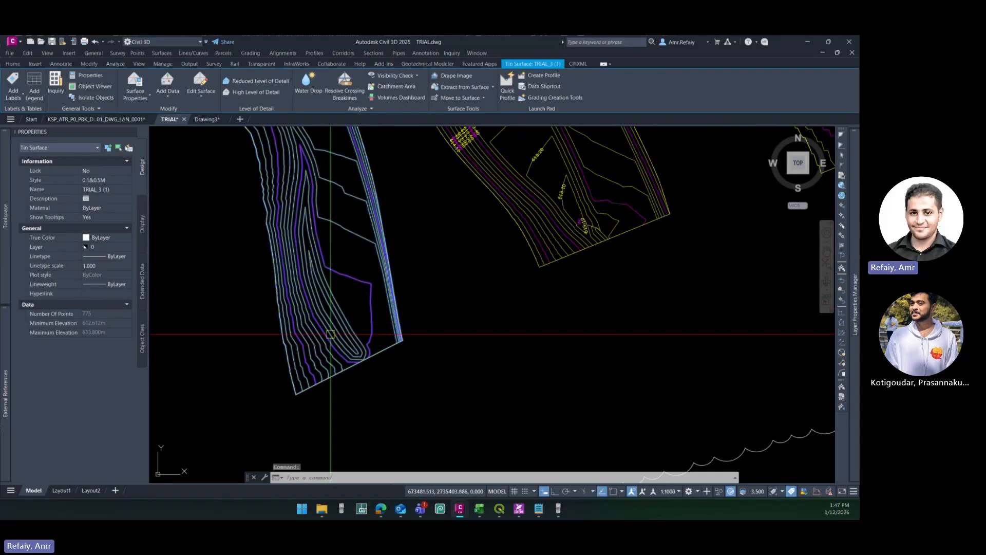
{"action": "scroll", "coordinate": [352, 375], "scroll_direction": "down", "scroll_amount": 2}
{"action": "scroll", "coordinate": [345, 355], "scroll_direction": "down", "scroll_amount": 4}
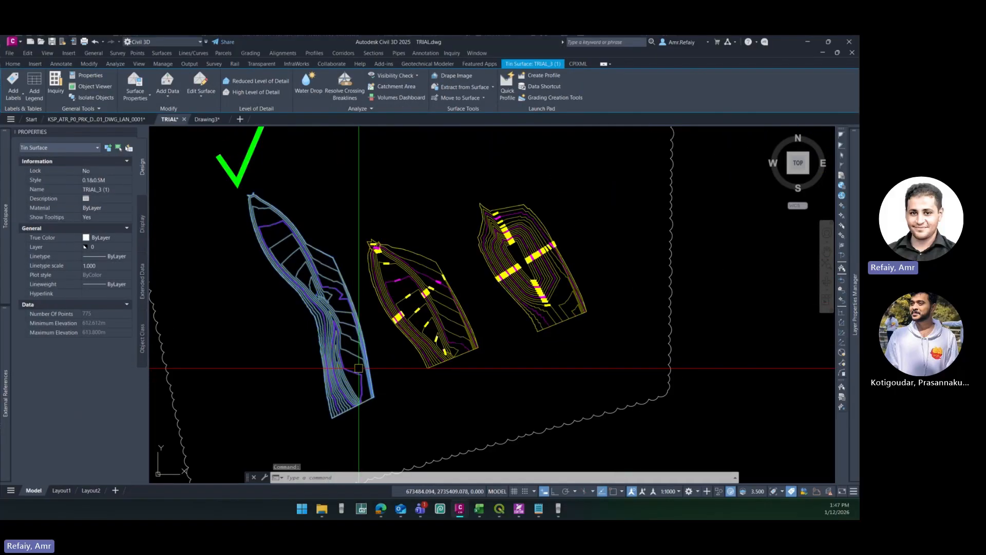
{"action": "scroll", "coordinate": [334, 323], "scroll_direction": "up", "scroll_amount": 2}
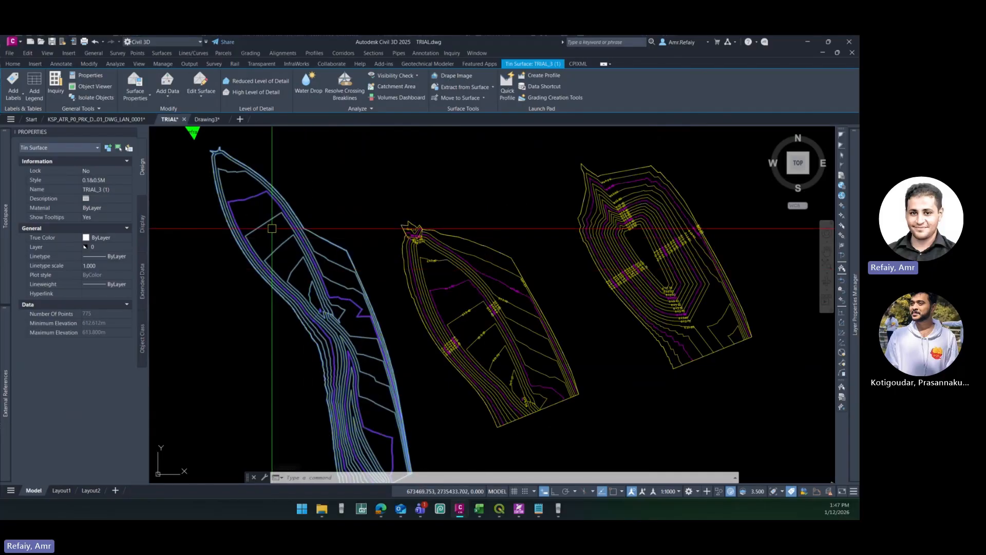
{"action": "middle_click_drag", "start_coordinate": [291, 228], "coordinate": [256, 115]}
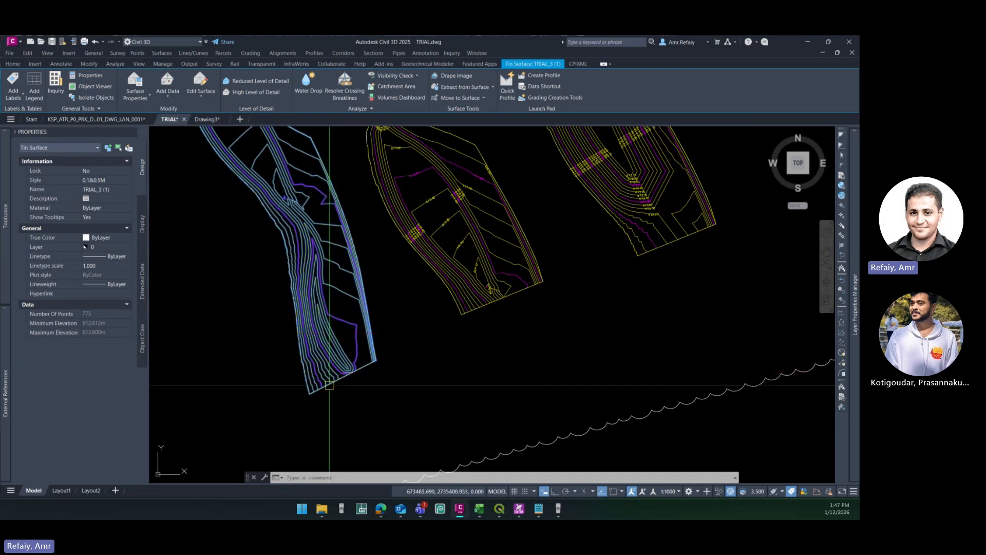
{"action": "middle_click_drag", "start_coordinate": [337, 304], "coordinate": [349, 348]}
{"action": "scroll", "coordinate": [339, 257], "scroll_direction": "up", "scroll_amount": 2}
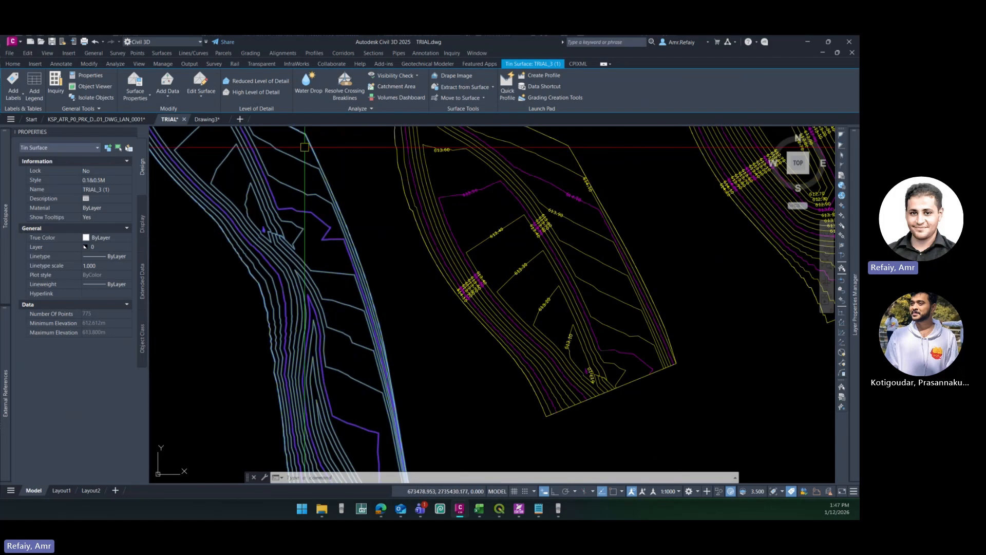
{"action": "scroll", "coordinate": [304, 157], "scroll_direction": "down", "scroll_amount": 4}
{"action": "middle_click_drag", "start_coordinate": [317, 187], "coordinate": [333, 250]}
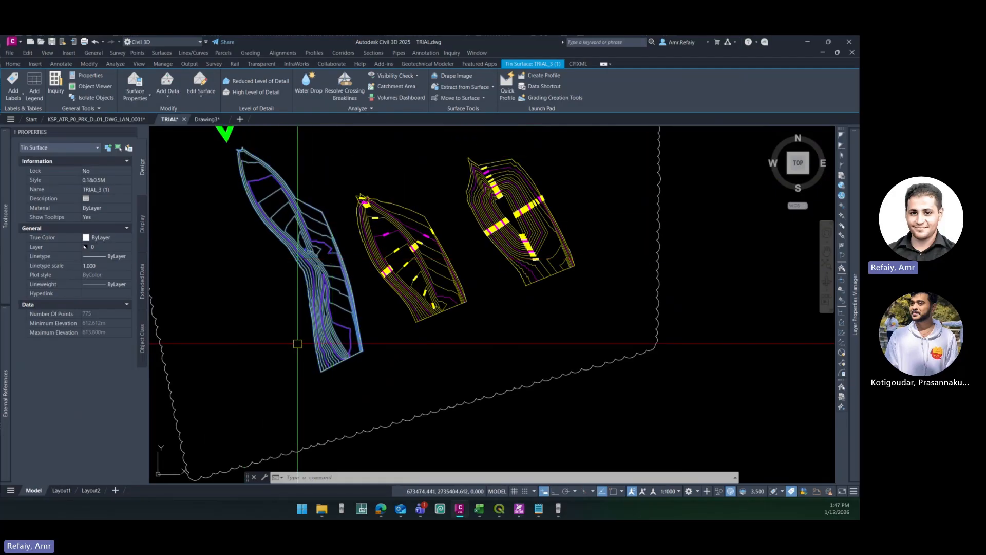
{"action": "key", "text": "Escape"}
- Compute stage storage volumes for the TRIAL_3 (1) surface with both calculation methods, defining the basin from the surface entity
{"action": "left_click", "coordinate": [271, 218]}
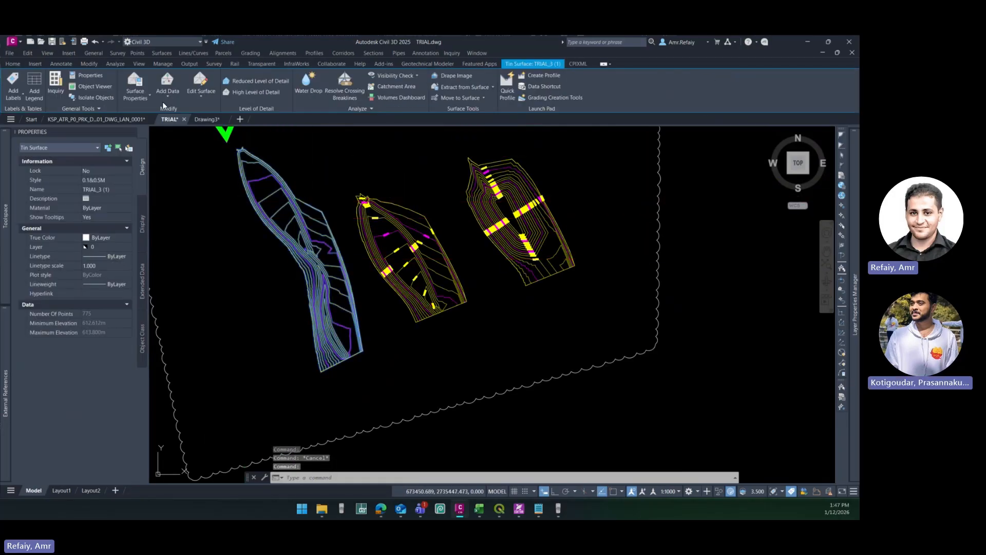
{"action": "left_click", "coordinate": [114, 64]}
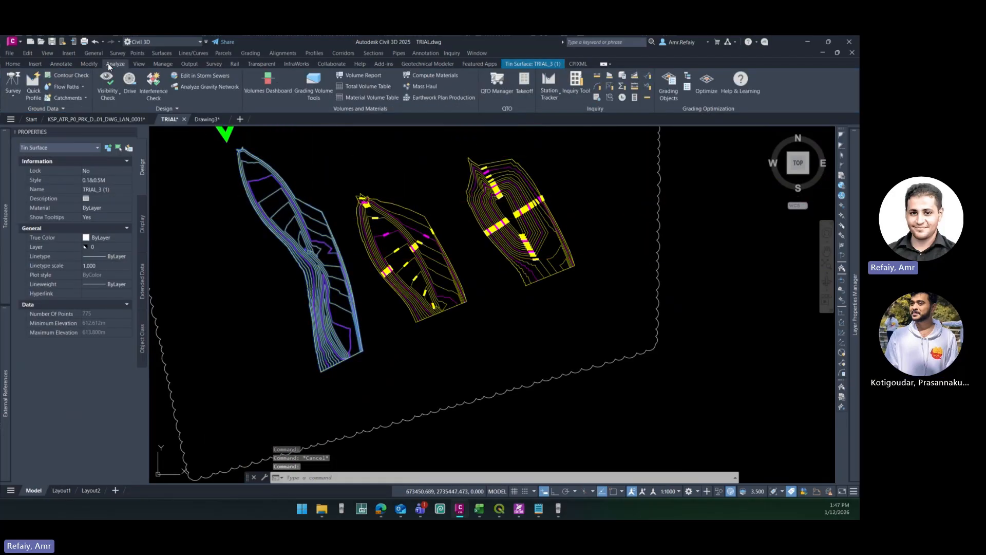
{"action": "left_click", "coordinate": [154, 108]}
{"action": "left_click", "coordinate": [121, 151]}
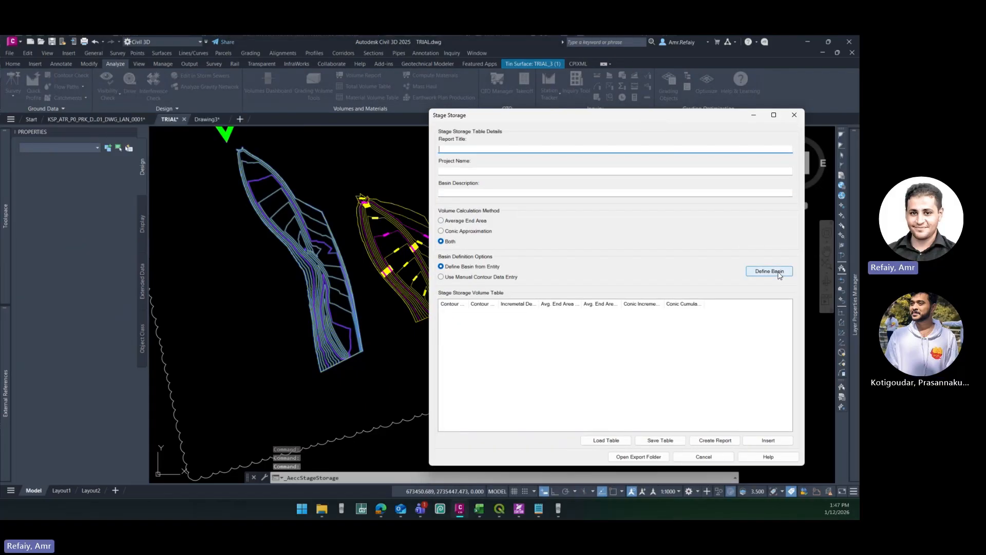
{"action": "left_click", "coordinate": [776, 275]}
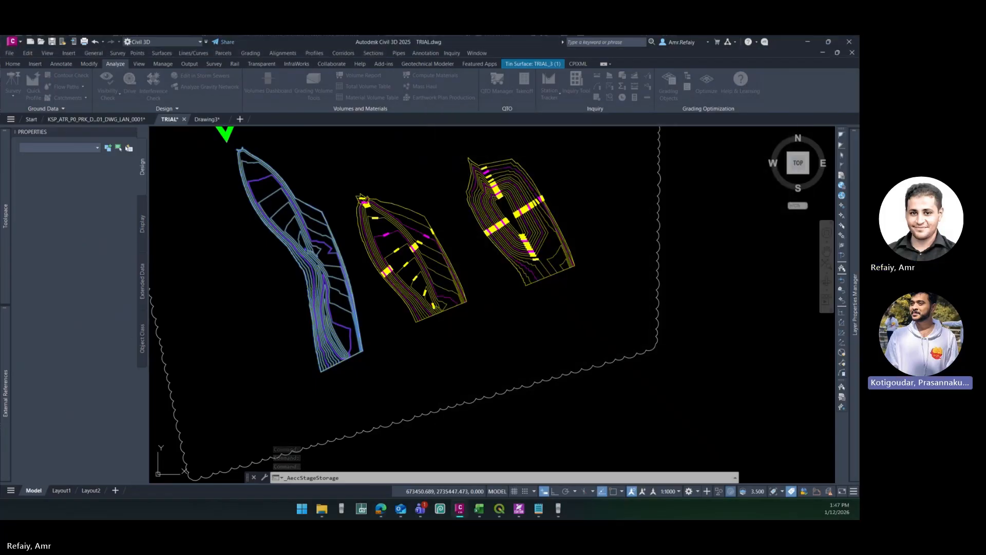
{"action": "left_click", "coordinate": [520, 403]}
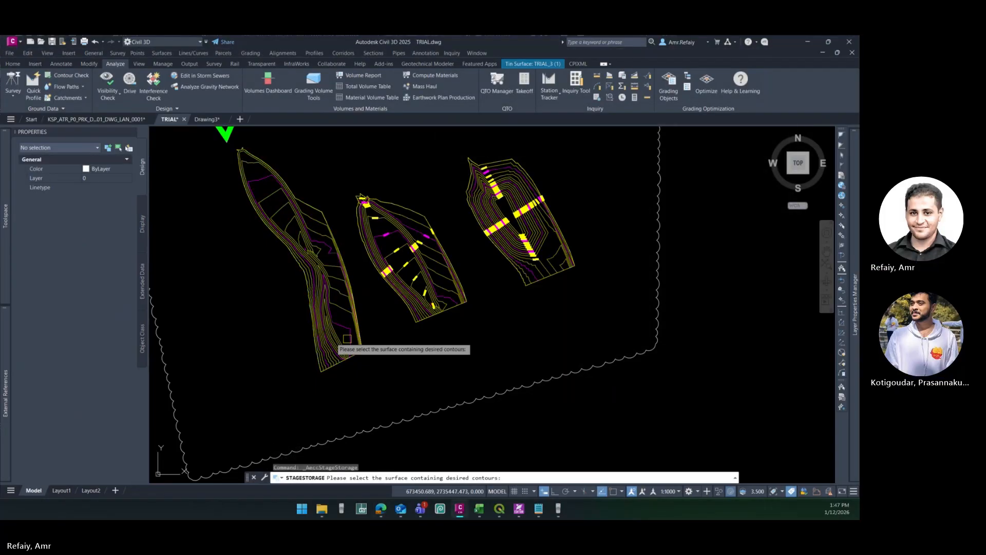
{"action": "left_click", "coordinate": [337, 351]}
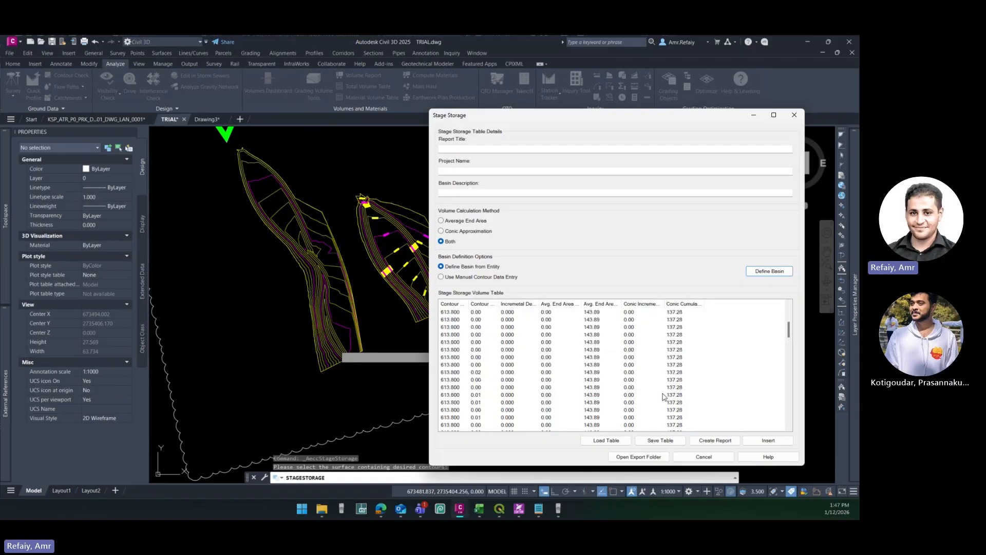
- Review the stage storage volume table, checking the first 613.800 contour row and the 613.500 row
{"action": "scroll", "coordinate": [486, 400], "scroll_direction": "down", "scroll_amount": 7}
{"action": "scroll", "coordinate": [461, 411], "scroll_direction": "up", "scroll_amount": 4}
{"action": "scroll", "coordinate": [476, 393], "scroll_direction": "up", "scroll_amount": 5}
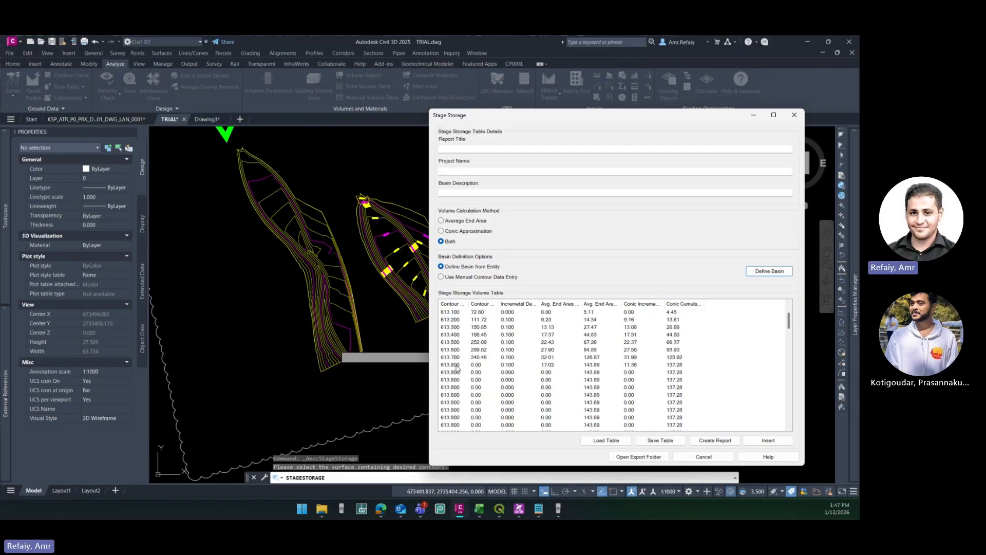
{"action": "left_click", "coordinate": [455, 366]}
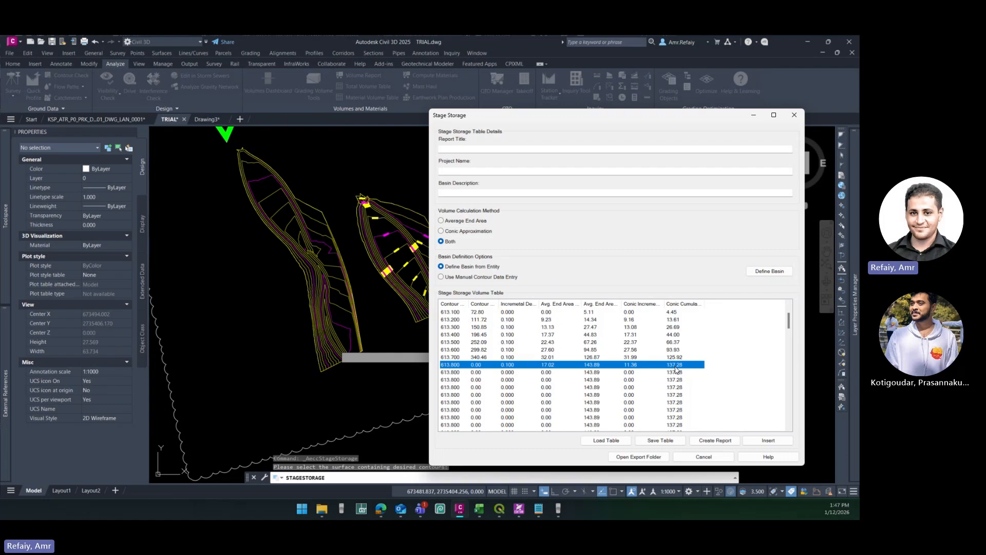
{"action": "left_click", "coordinate": [461, 343]}
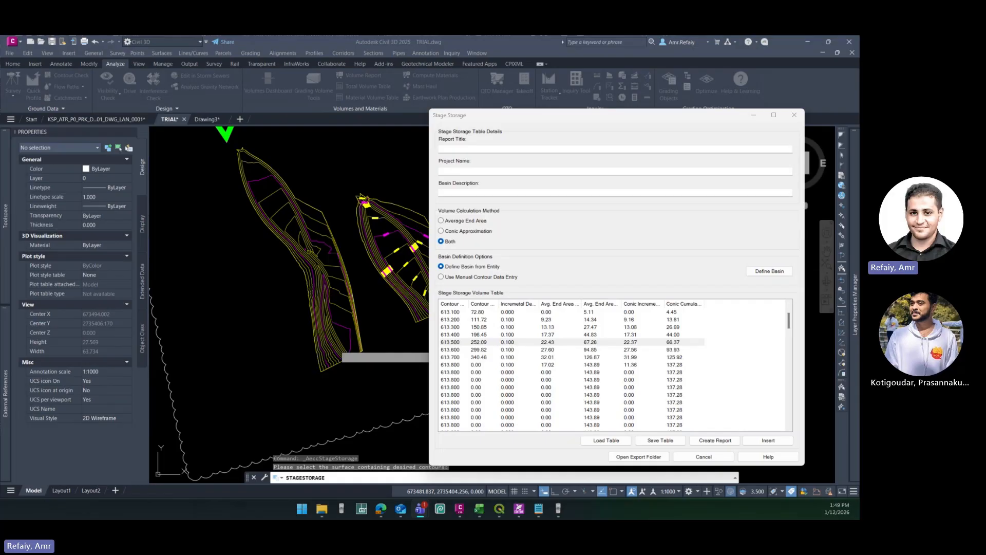
- Switch to the Microsoft Teams call window
{"action": "left_click", "coordinate": [421, 508]}
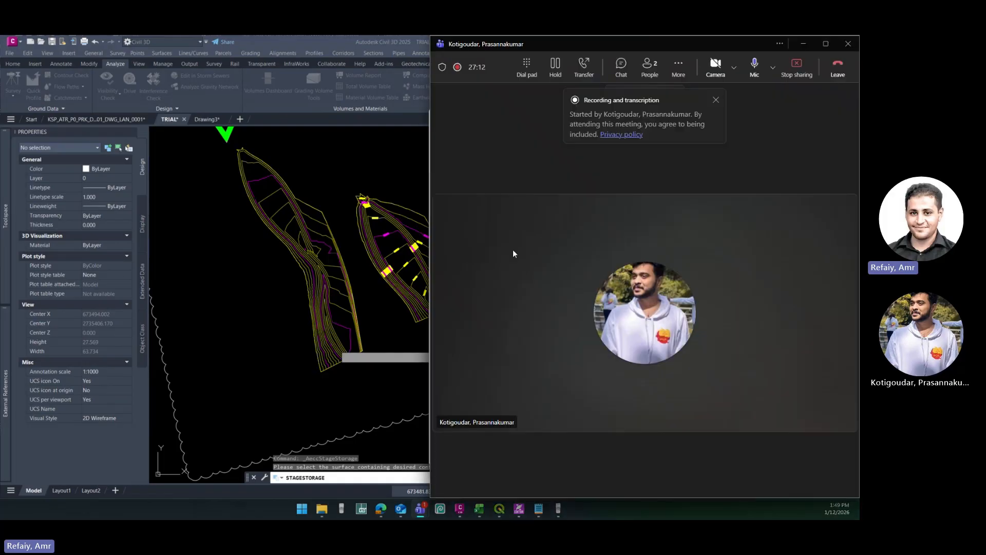